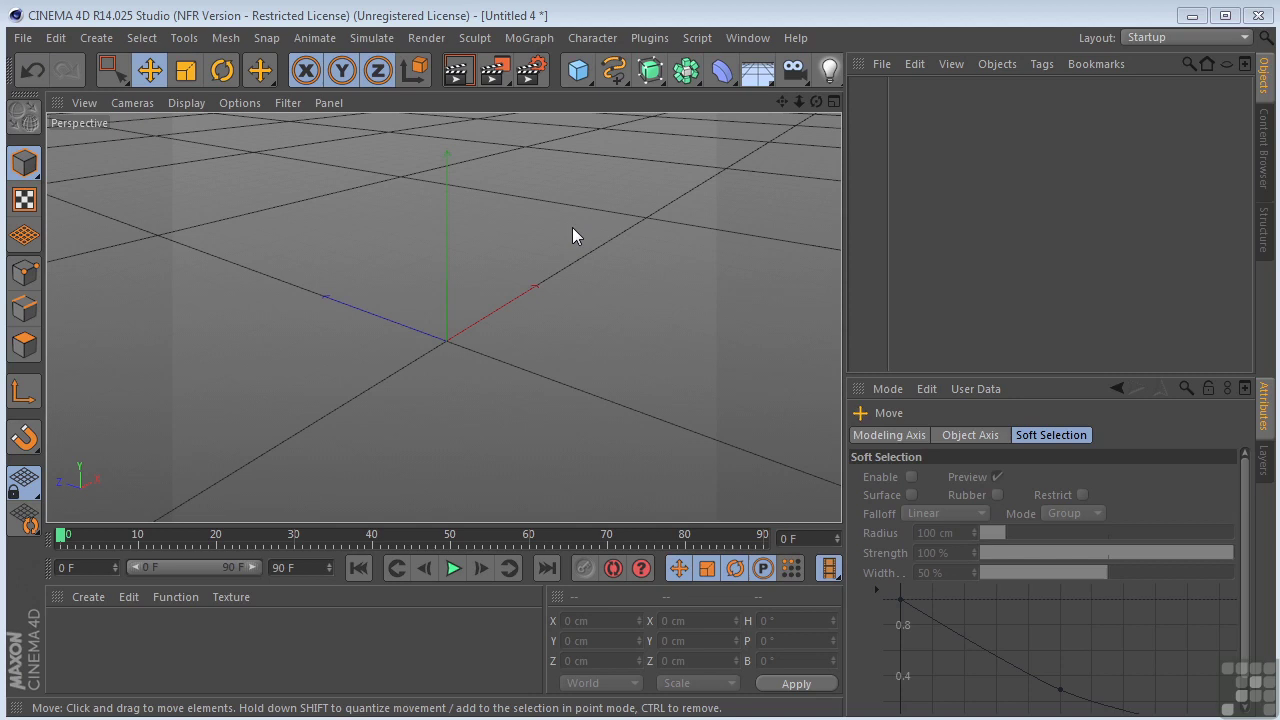
Draw a two-point linear spline in the Top view along the negative X axis, ending about at the origin.
{"action": "left_click", "coordinate": [611, 72]}
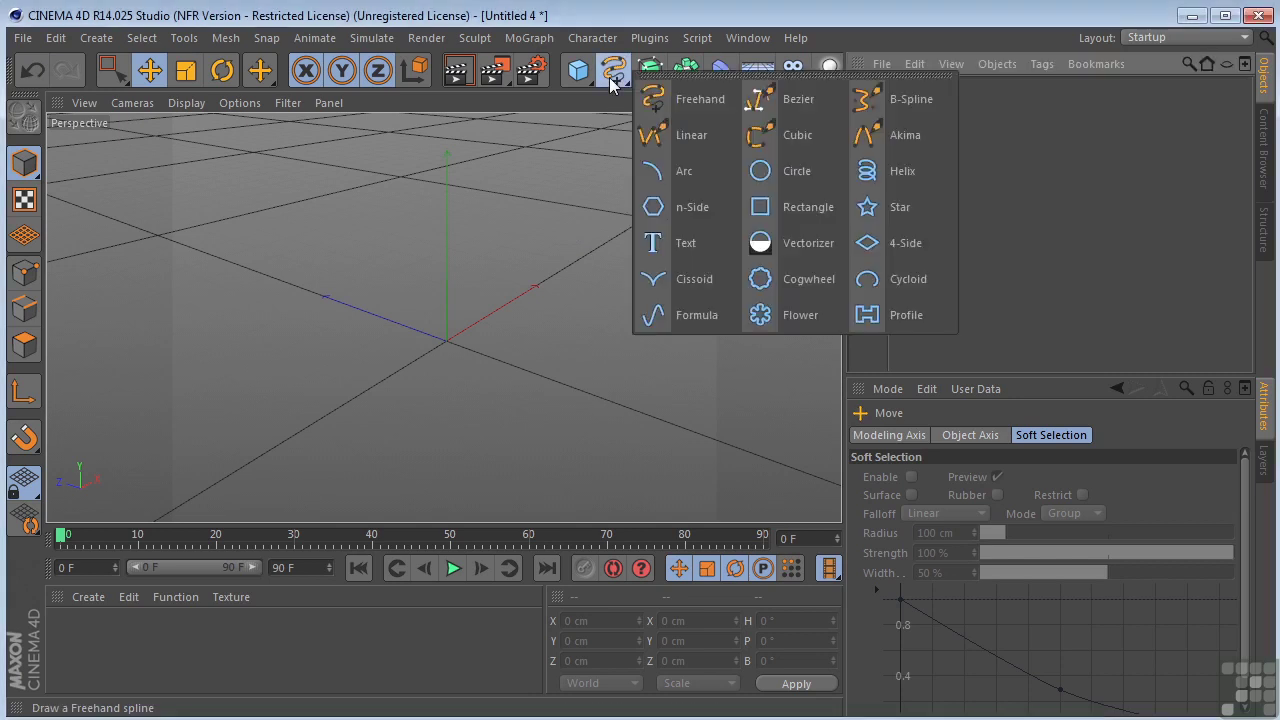
{"action": "left_click", "coordinate": [653, 130]}
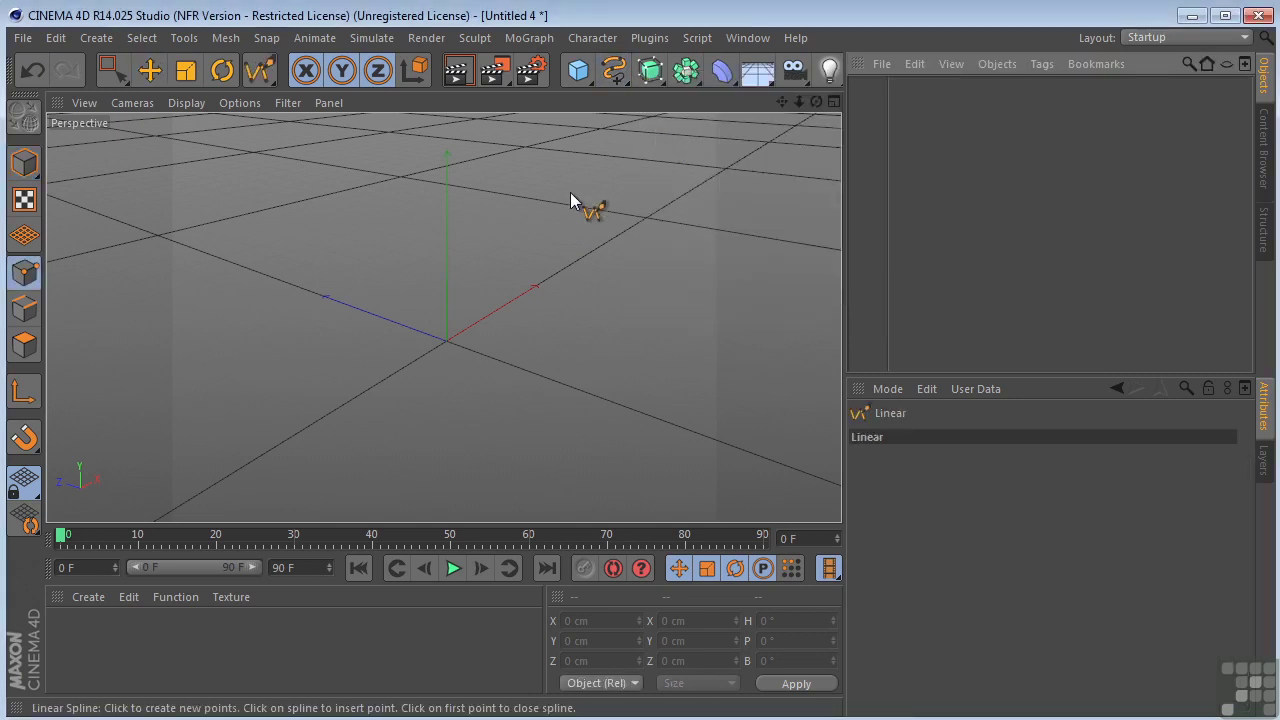
{"action": "middle_click", "coordinate": [498, 233]}
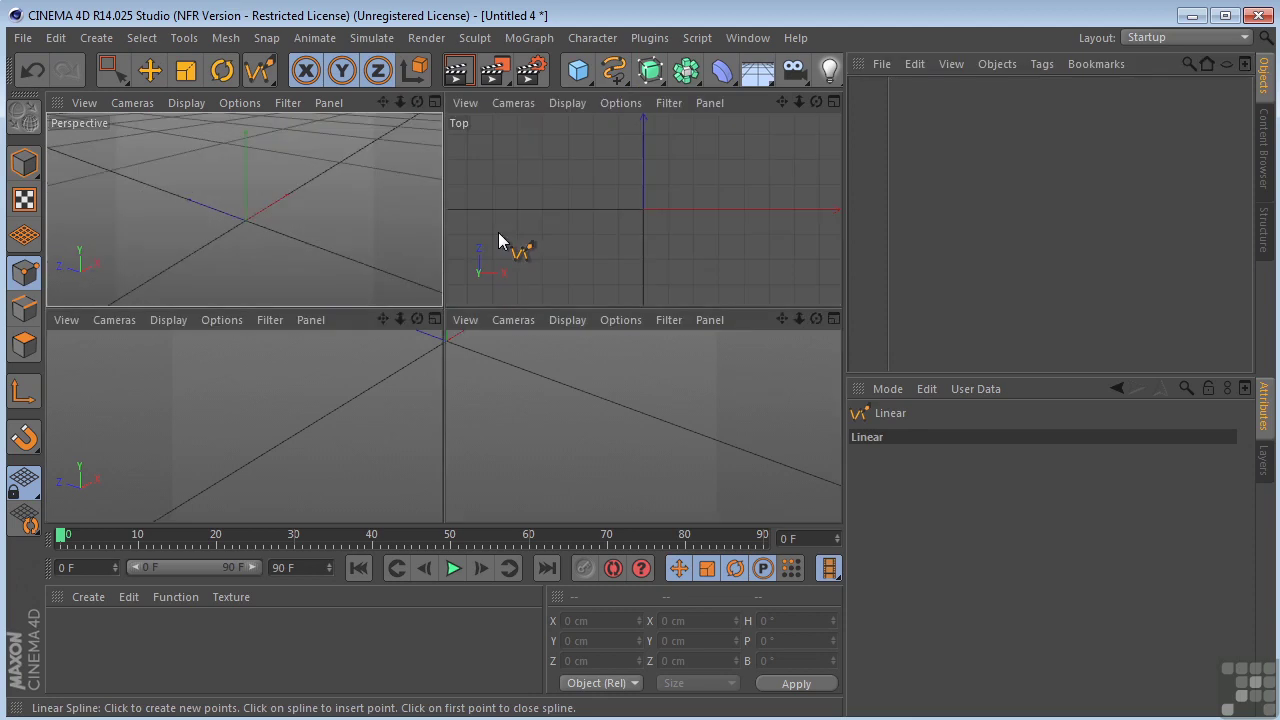
{"action": "middle_click", "coordinate": [498, 240]}
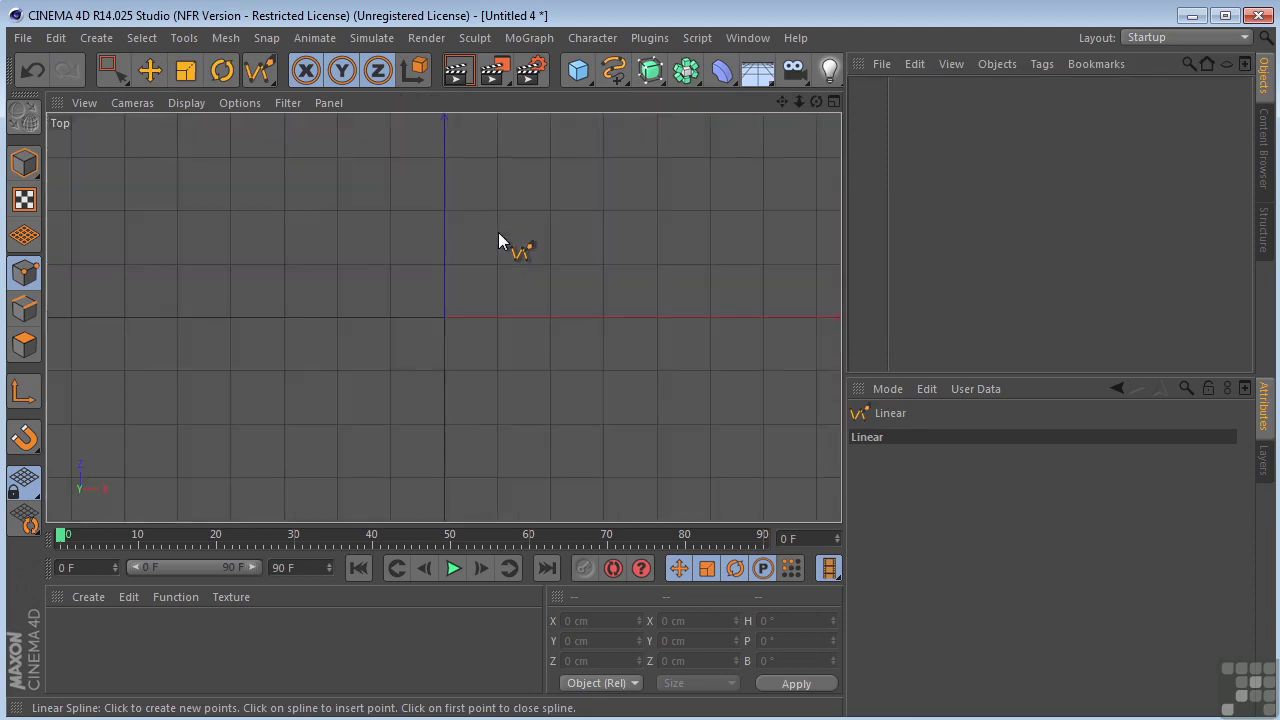
{"action": "scroll", "coordinate": [286, 320], "scroll_direction": "down", "scroll_amount": 2}
{"action": "left_click", "coordinate": [134, 314]}
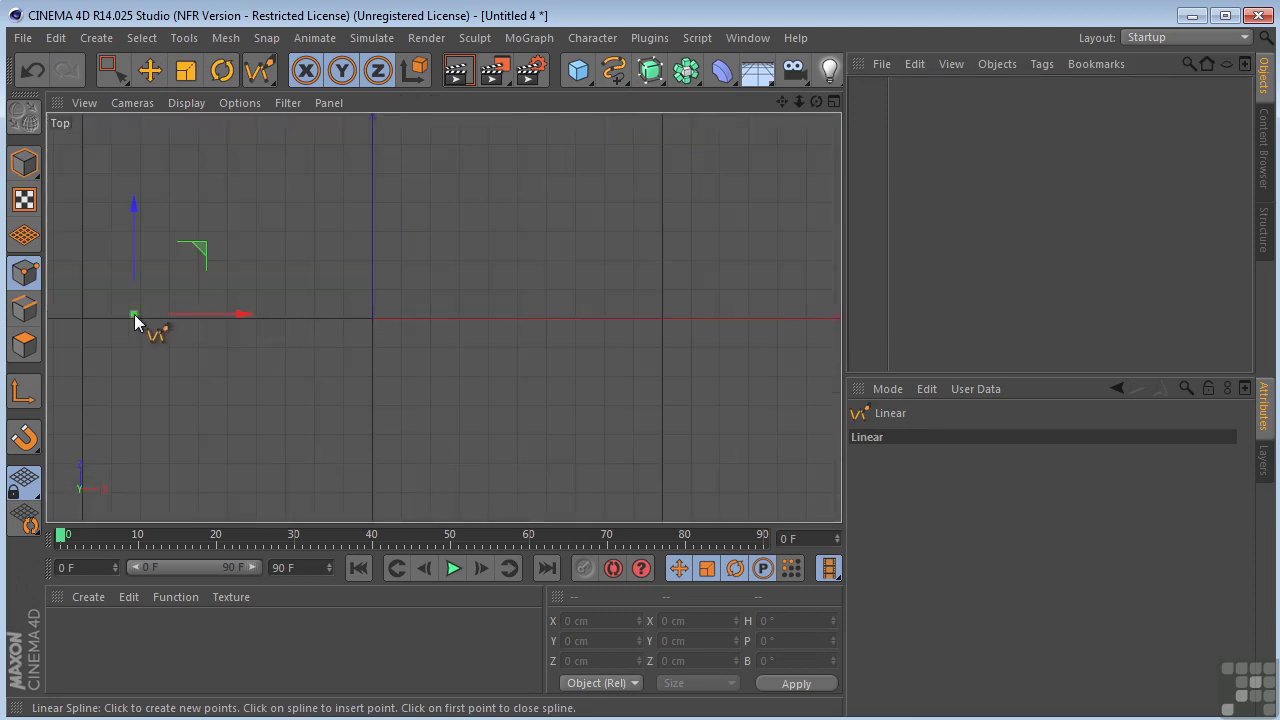
{"action": "left_click", "coordinate": [373, 319]}
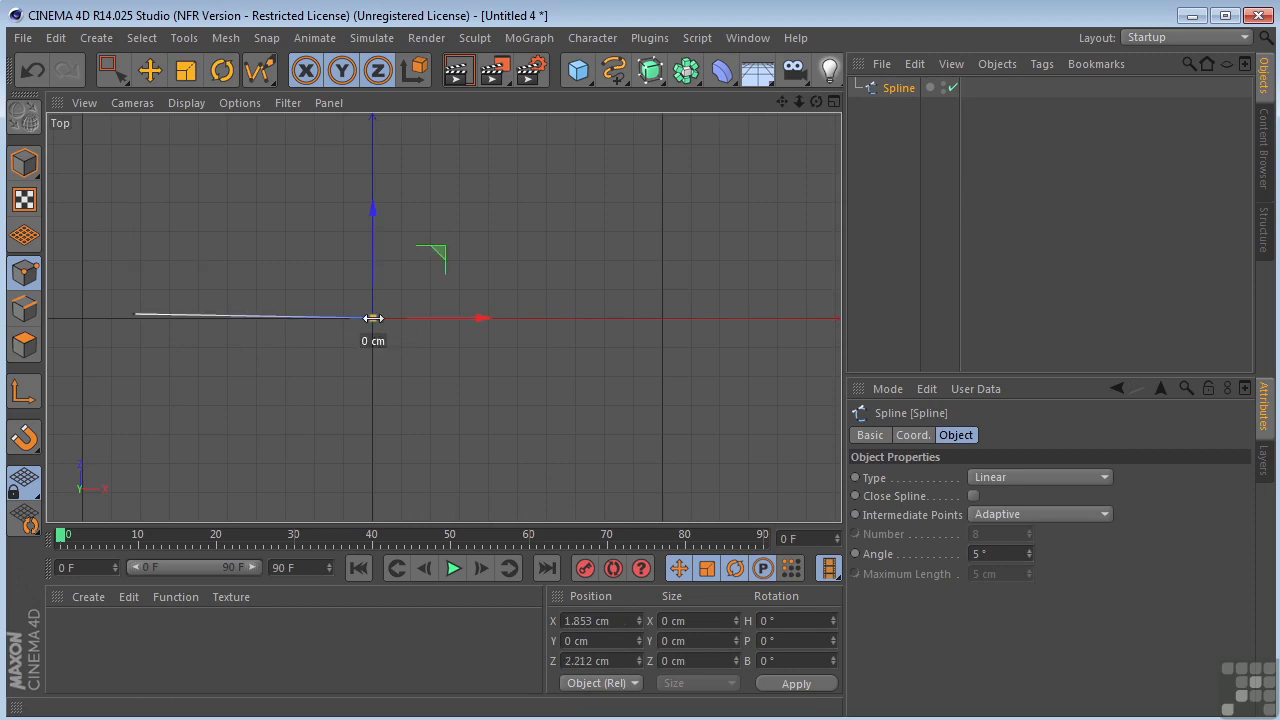
Draw a separate linear spline from about X 996 cm, Z 6 cm to about X 26 cm, Z 89 cm.
{"action": "left_click", "coordinate": [899, 115]}
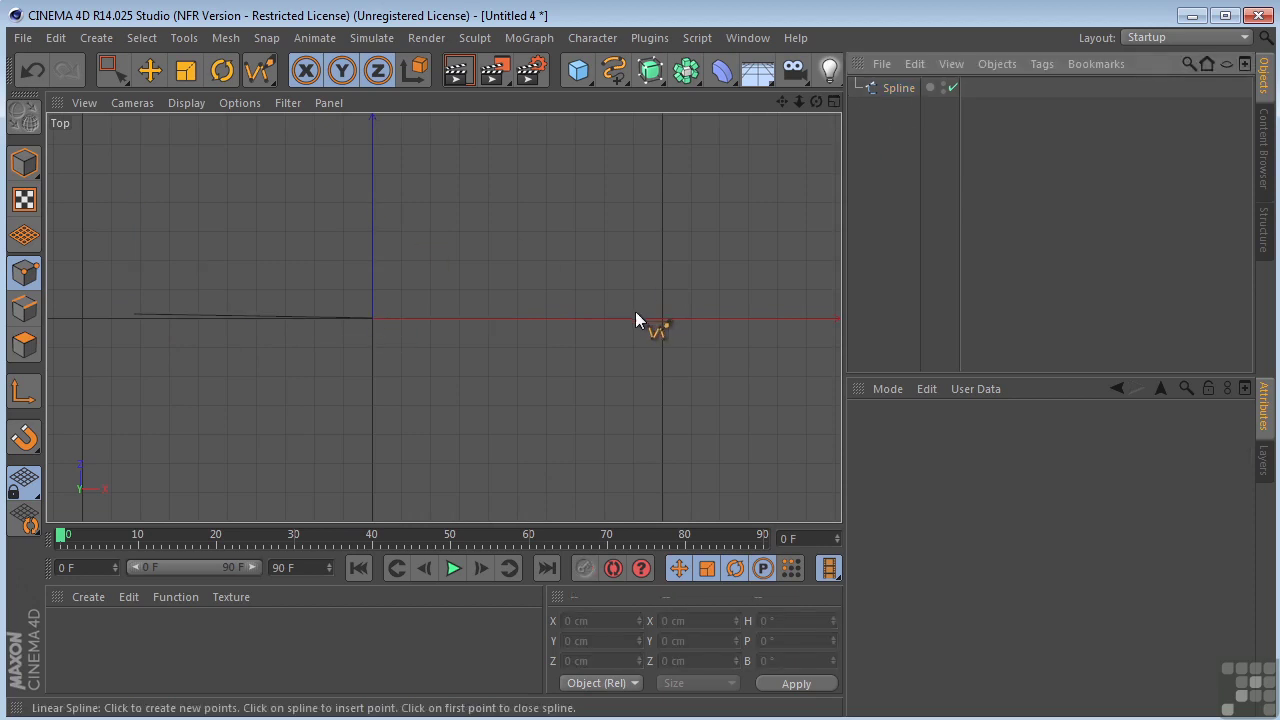
{"action": "left_click", "coordinate": [661, 318]}
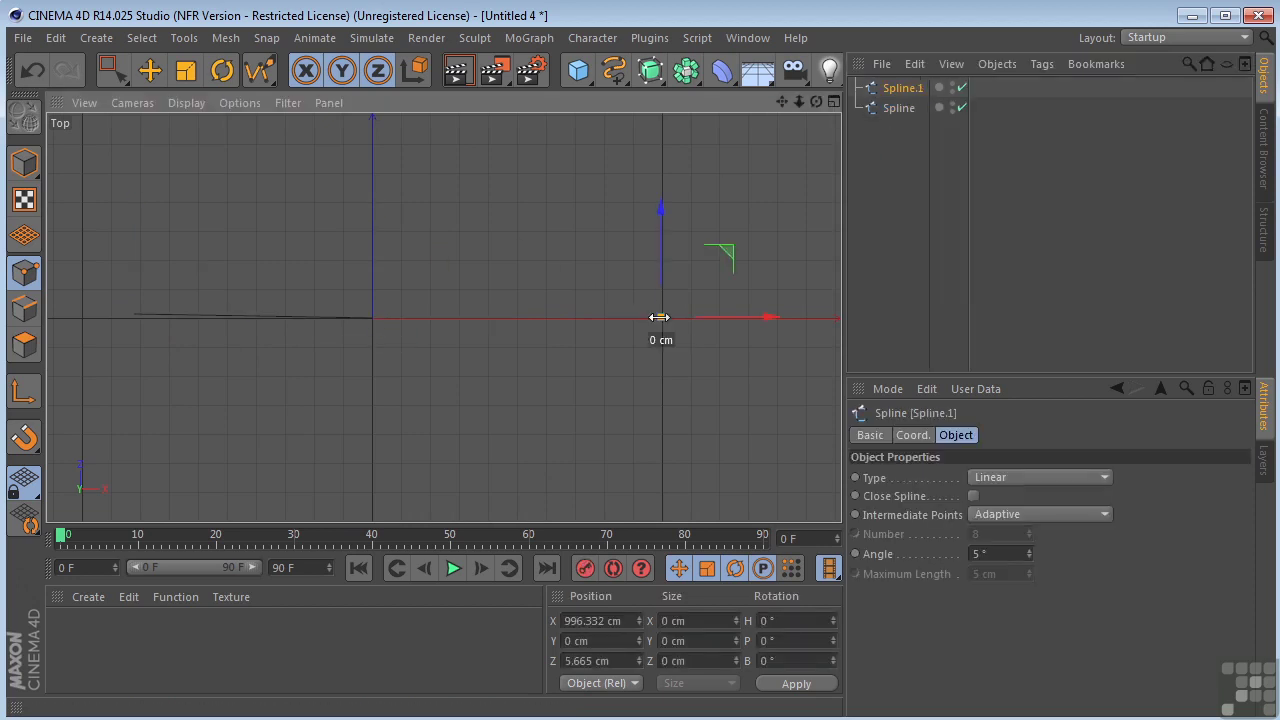
{"action": "left_click", "coordinate": [380, 293]}
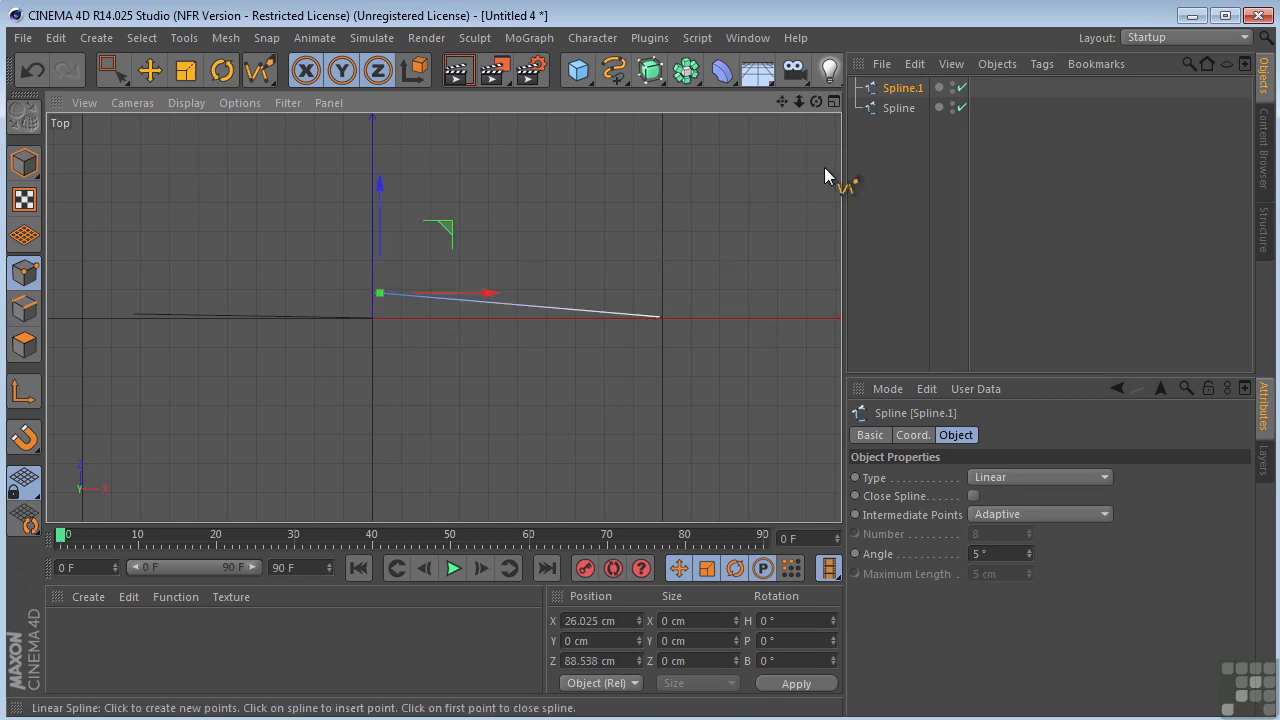
Weld the neighbouring end points of both splines near the origin at their midpoint in the Perspective view.
{"action": "left_click", "coordinate": [904, 110]}
{"action": "middle_click", "coordinate": [515, 275]}
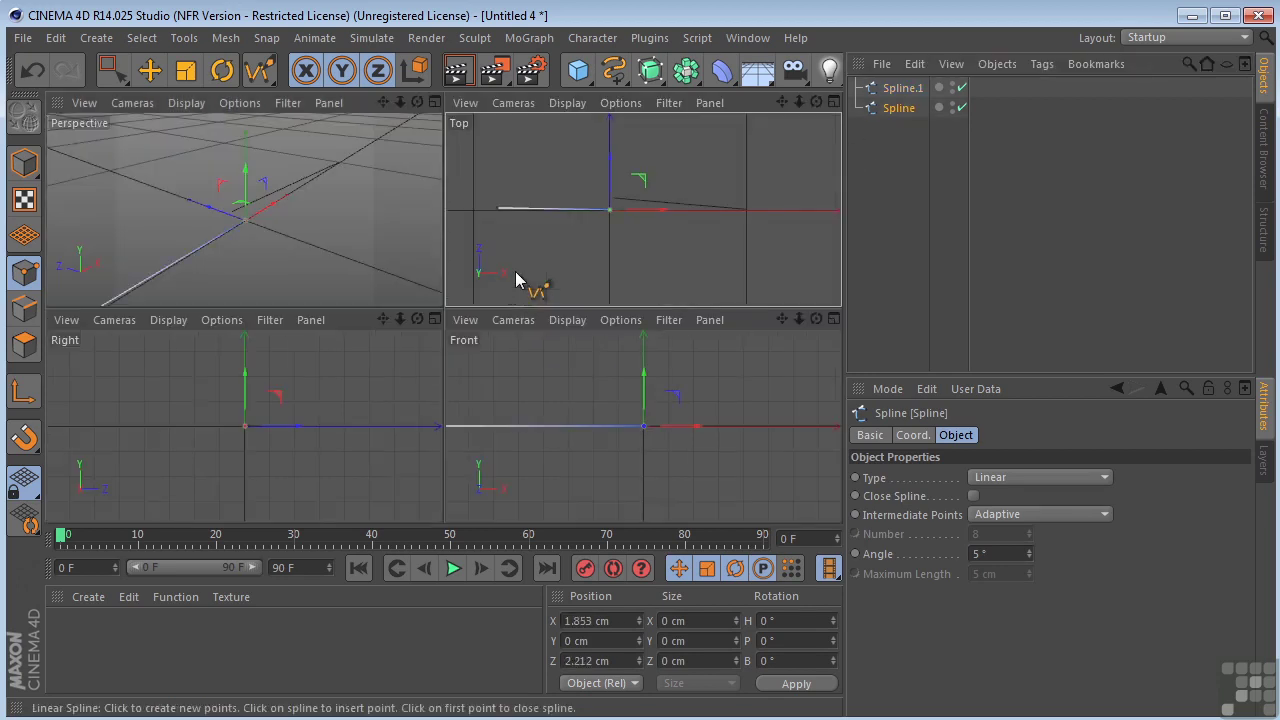
{"action": "middle_click", "coordinate": [355, 235]}
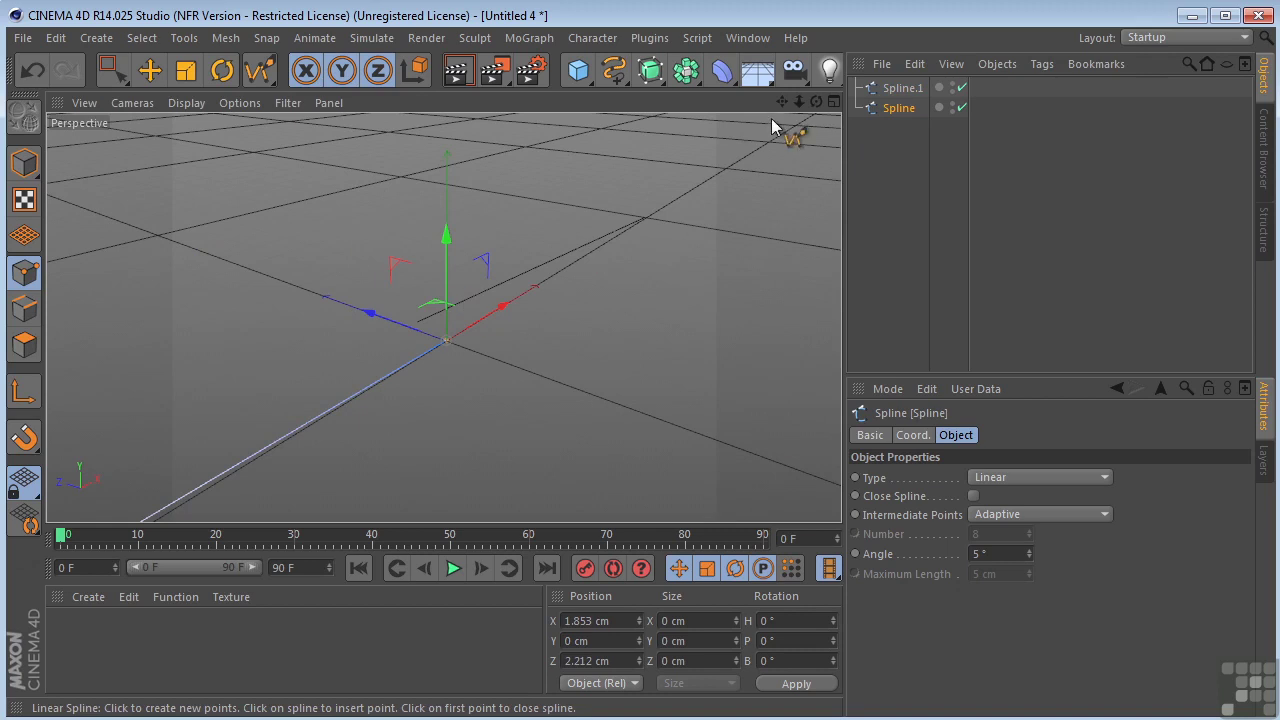
{"action": "left_click_drag", "start_coordinate": [816, 102], "coordinate": [920, 90]}
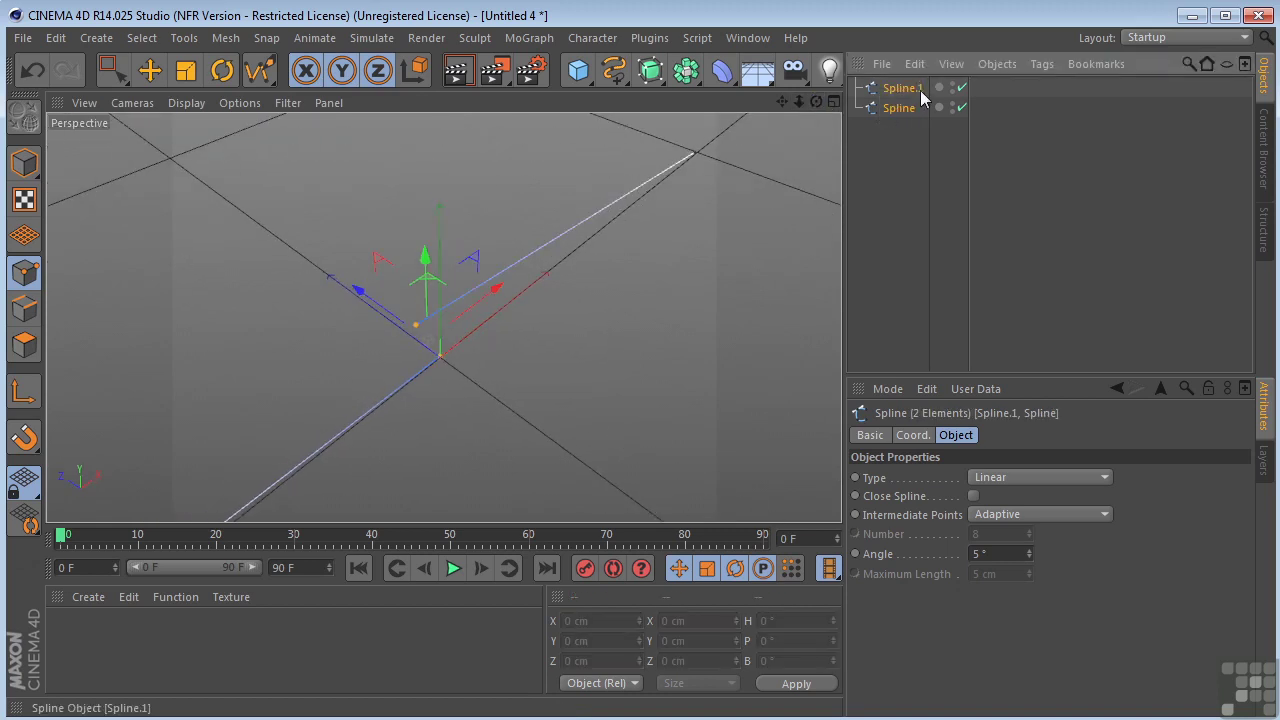
{"action": "left_click", "coordinate": [110, 70]}
{"action": "left_click_drag", "start_coordinate": [362, 257], "coordinate": [494, 388]}
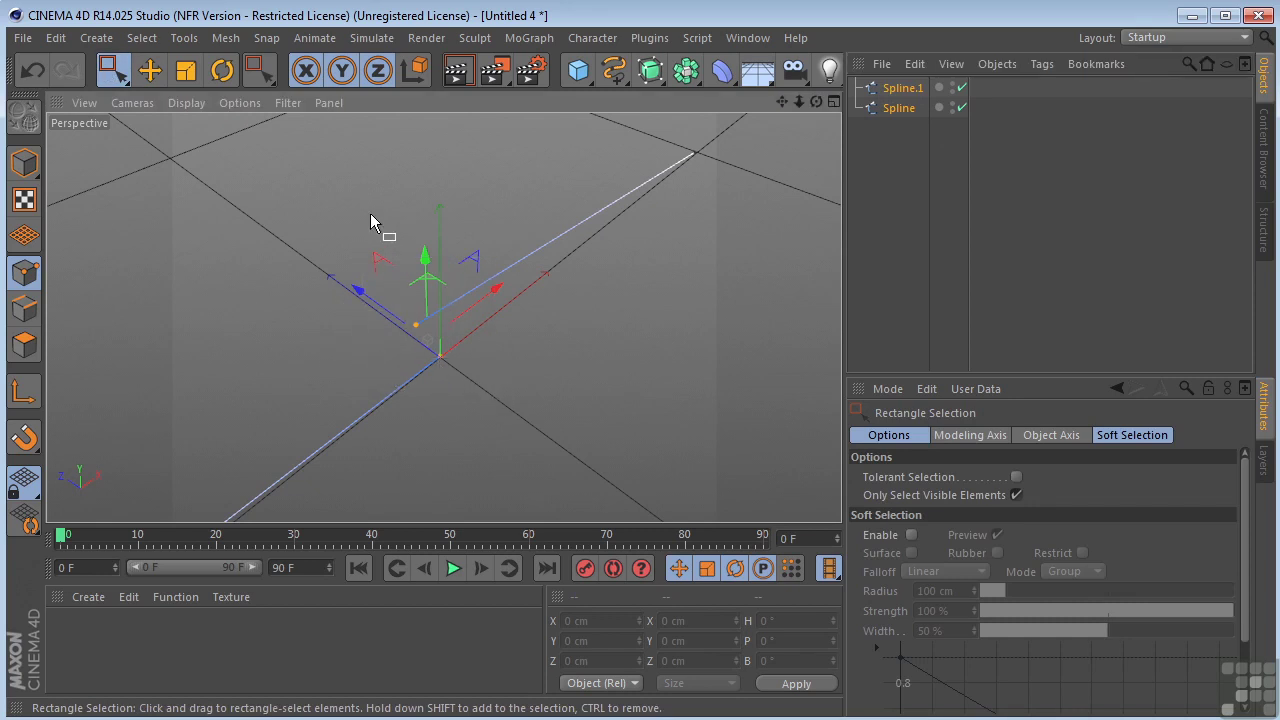
{"action": "left_click", "coordinate": [231, 40]}
{"action": "mouse_move", "coordinate": [255, 110]}
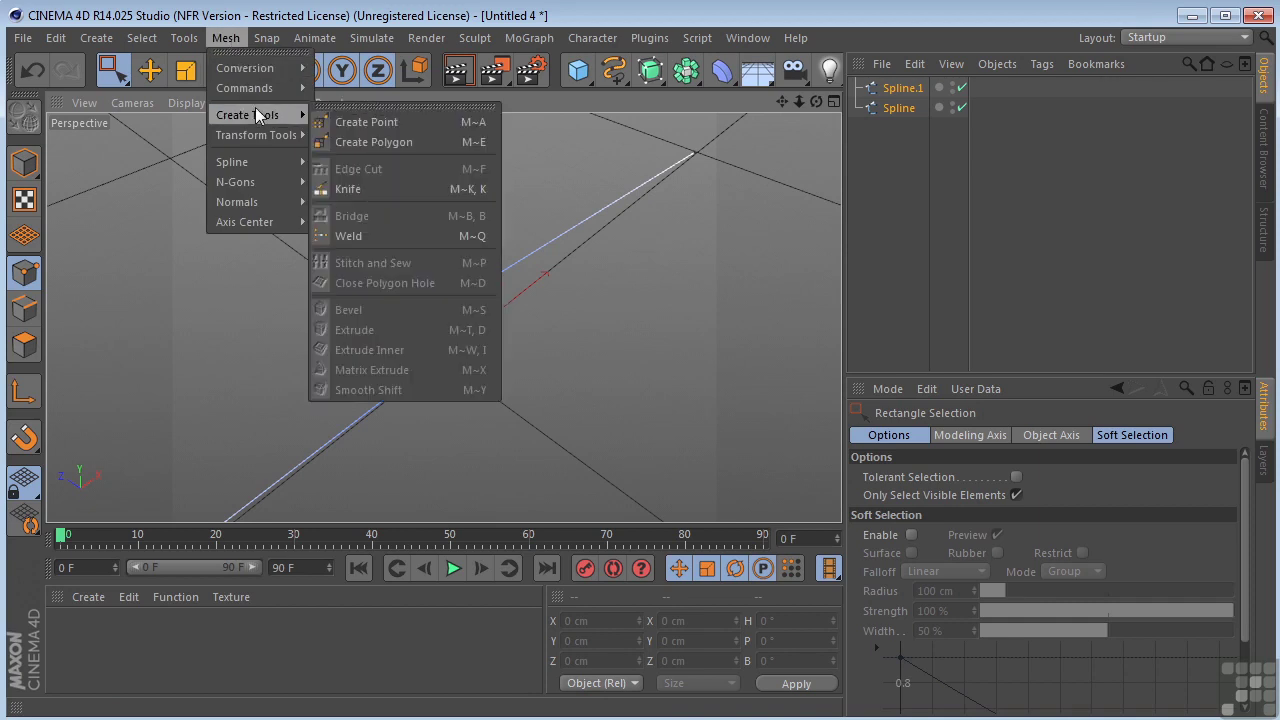
{"action": "left_click", "coordinate": [364, 235]}
{"action": "scroll", "coordinate": [396, 349], "scroll_direction": "up", "scroll_amount": 3}
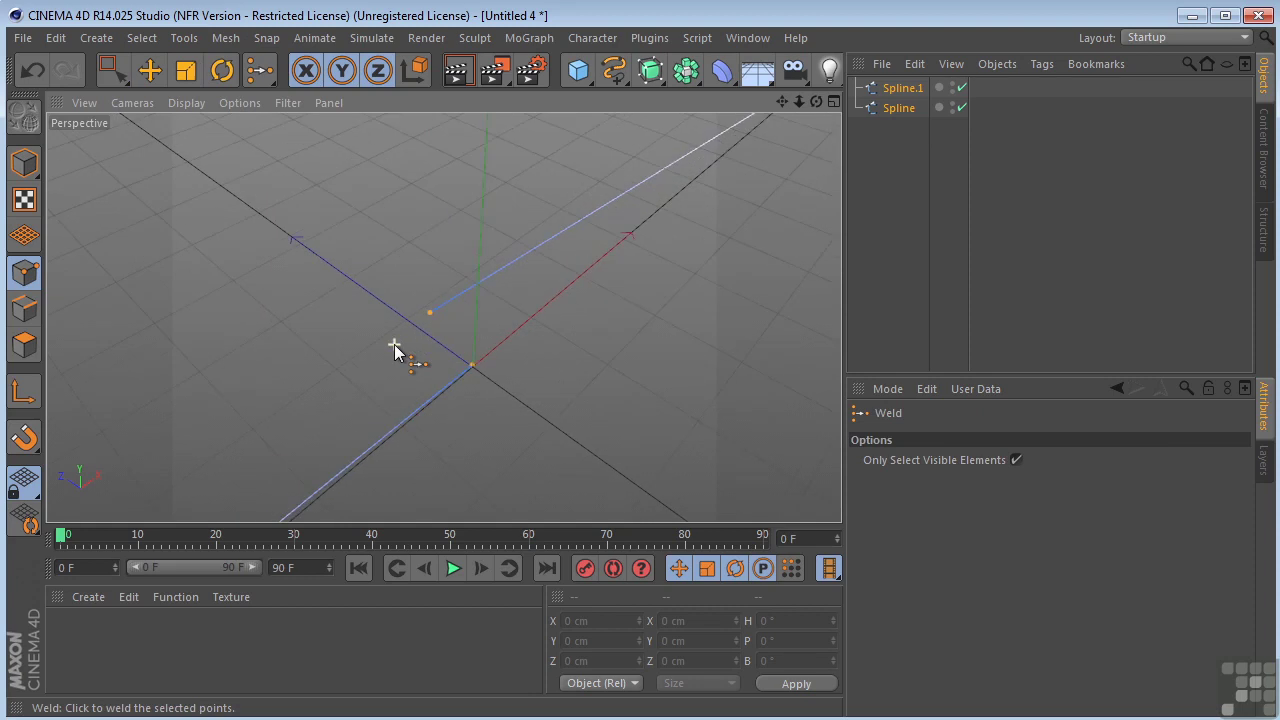
{"action": "scroll", "coordinate": [395, 349], "scroll_direction": "up", "scroll_amount": 3}
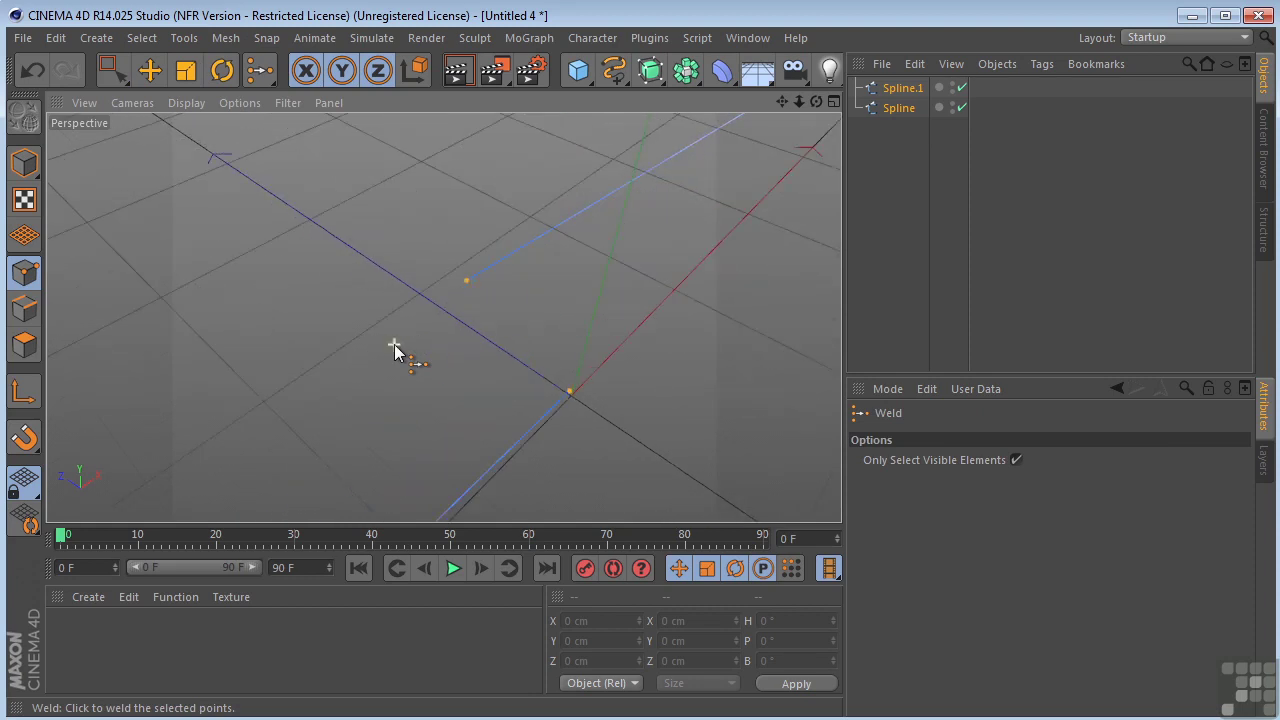
{"action": "left_click", "coordinate": [511, 330]}
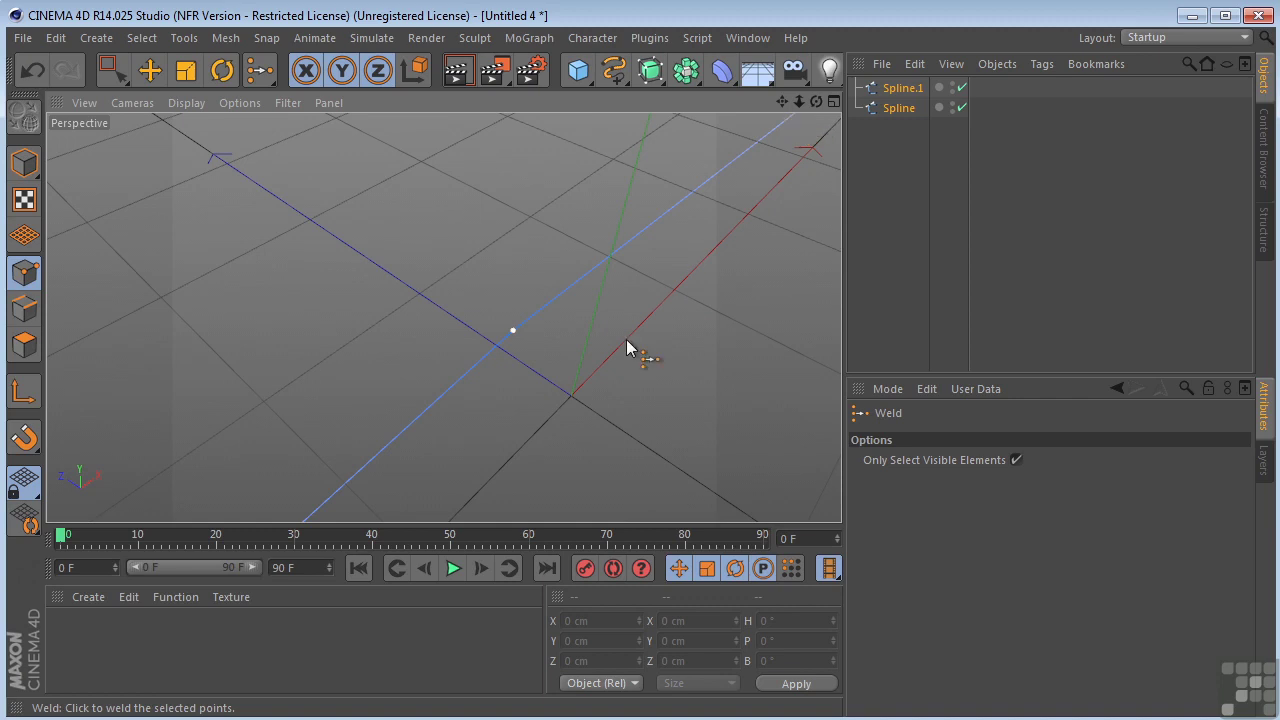
Examine the welded point and the outer ends of the two splines.
{"action": "scroll", "coordinate": [627, 340], "scroll_direction": "down", "scroll_amount": 9}
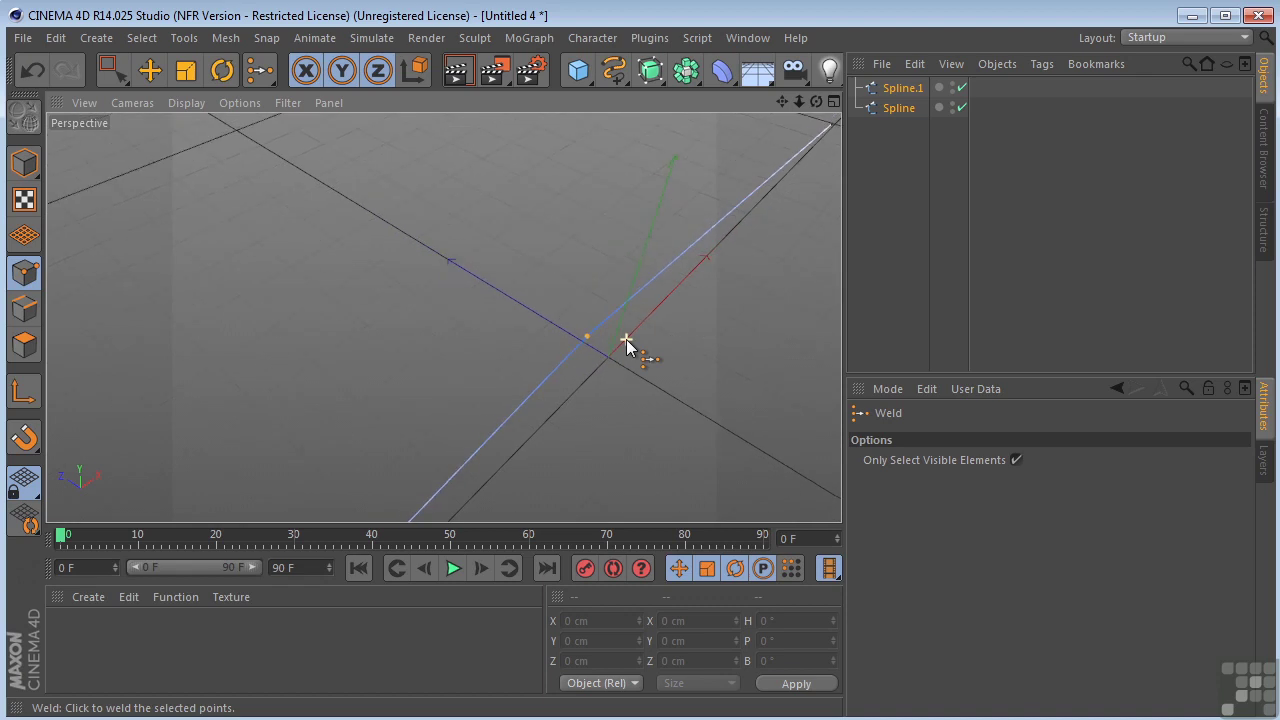
{"action": "left_click_drag", "start_coordinate": [627, 347], "coordinate": [626, 344], "text": "alt"}
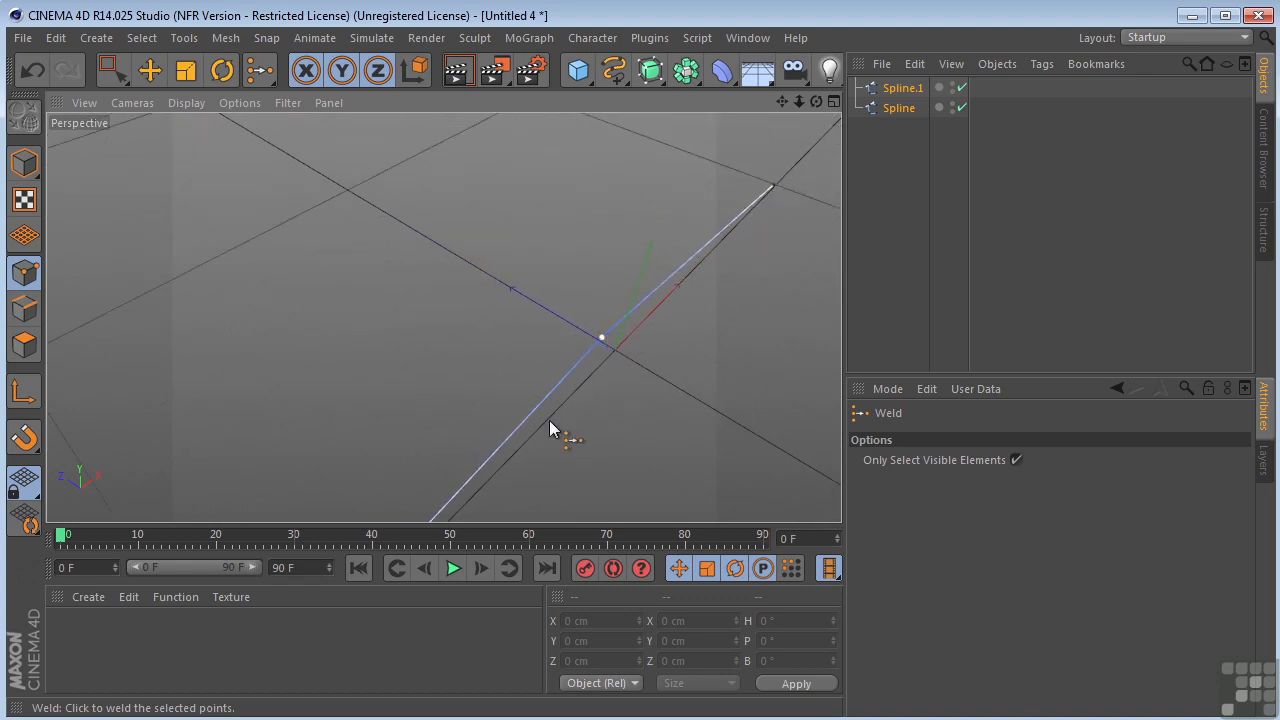
{"action": "left_click_drag", "start_coordinate": [620, 283], "coordinate": [477, 466], "text": "alt"}
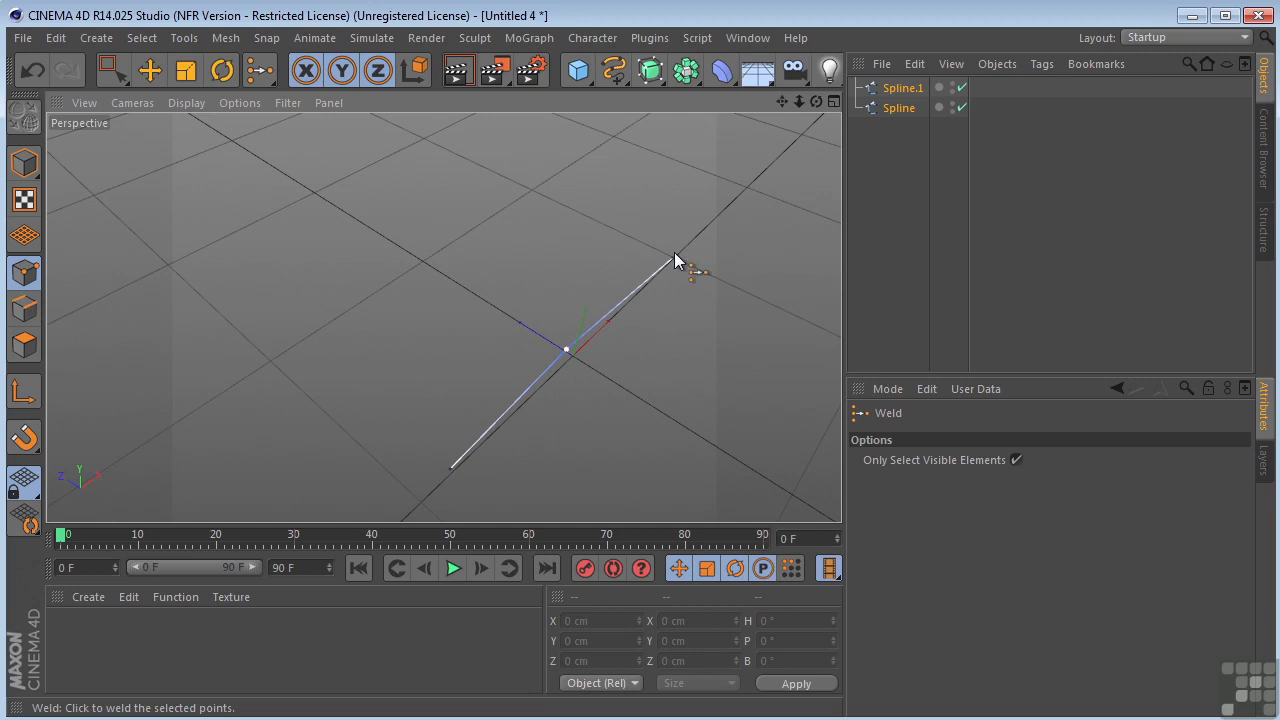
{"action": "scroll", "coordinate": [529, 371], "scroll_direction": "up", "scroll_amount": 7}
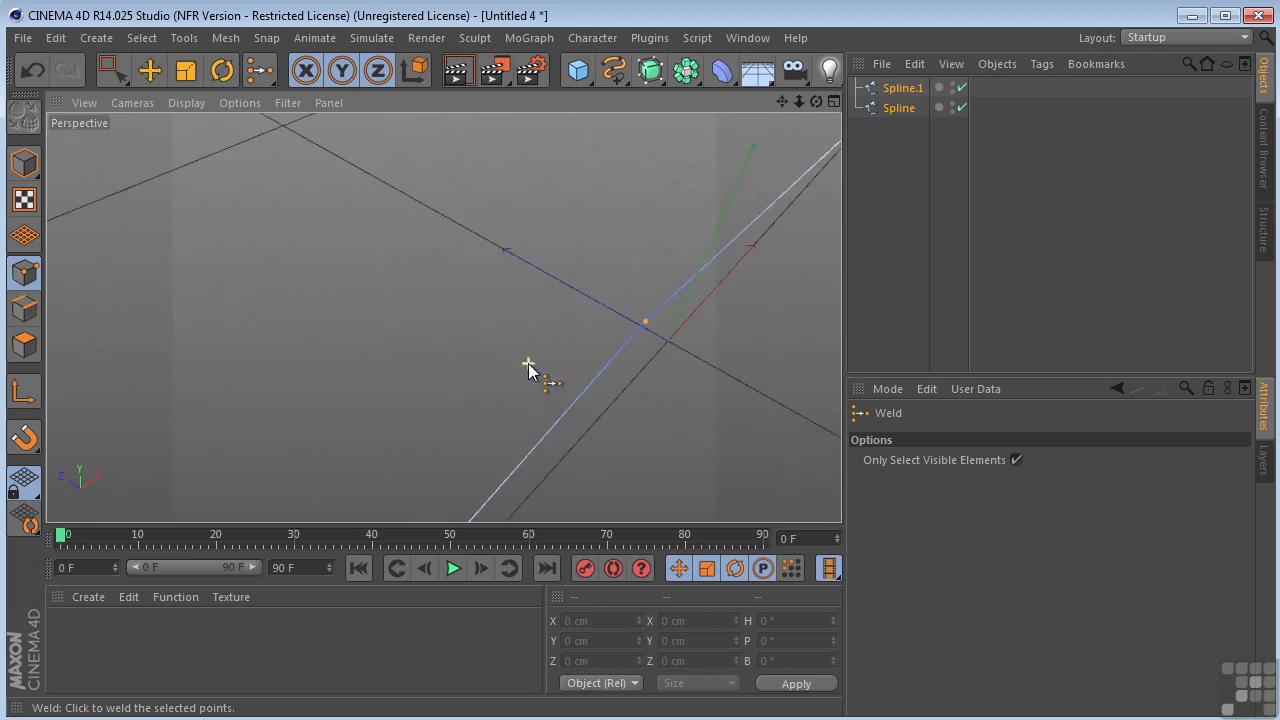
{"action": "left_click_drag", "start_coordinate": [784, 104], "coordinate": [776, 177]}
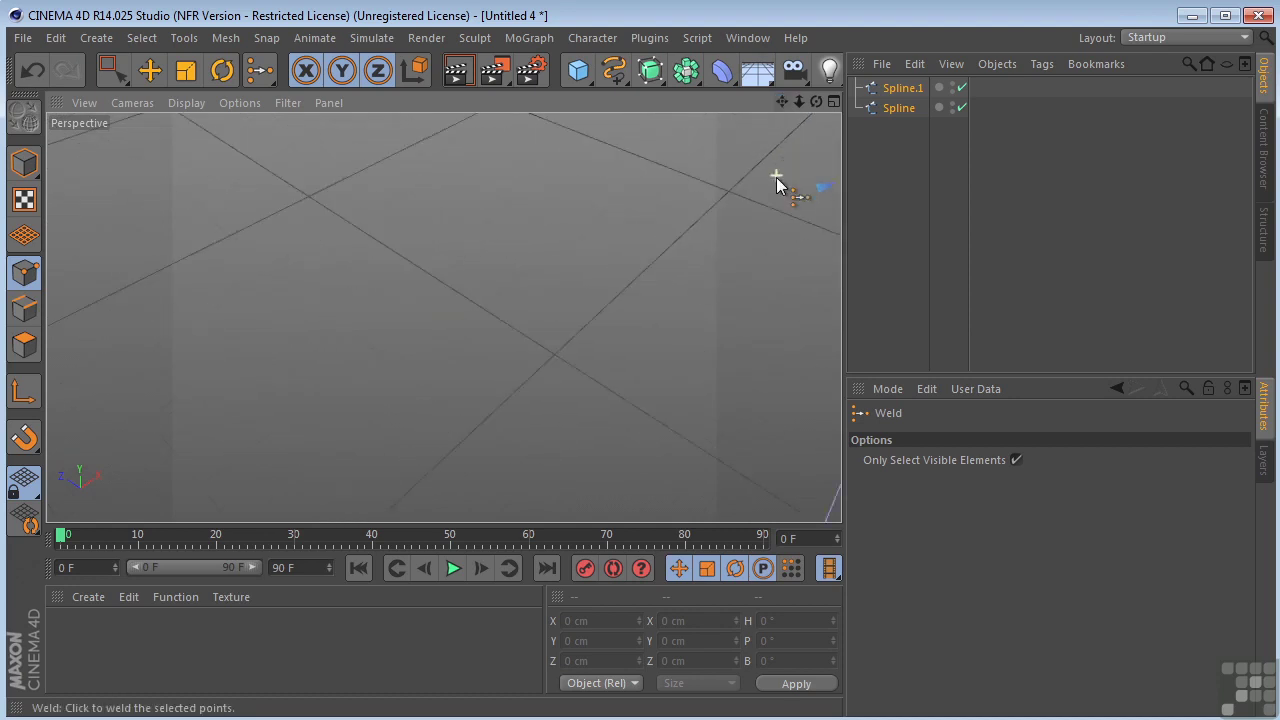
{"action": "scroll", "coordinate": [776, 178], "scroll_direction": "down", "scroll_amount": 2}
{"action": "left_click_drag", "start_coordinate": [783, 104], "coordinate": [490, 226]}
{"action": "scroll", "coordinate": [788, 236], "scroll_direction": "up", "scroll_amount": 4}
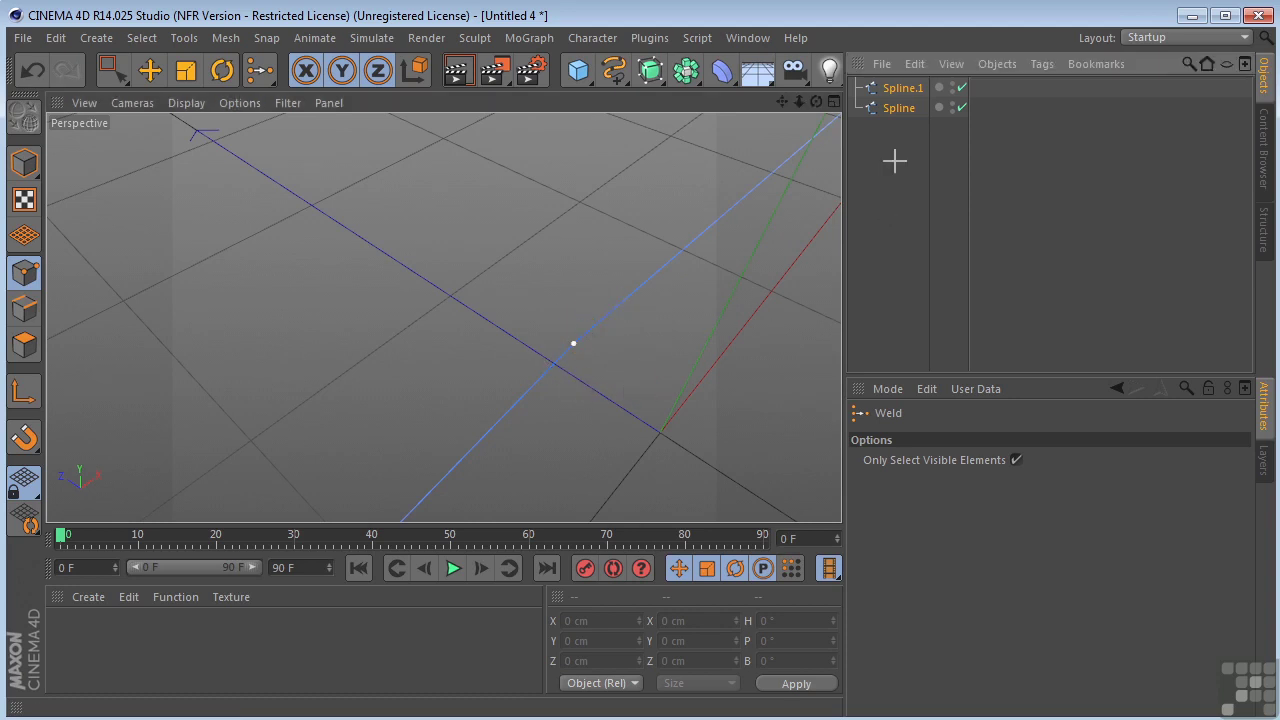
Delete both splines from the scene.
{"action": "left_click_drag", "start_coordinate": [894, 162], "coordinate": [940, 68]}
{"action": "key", "text": "Delete"}
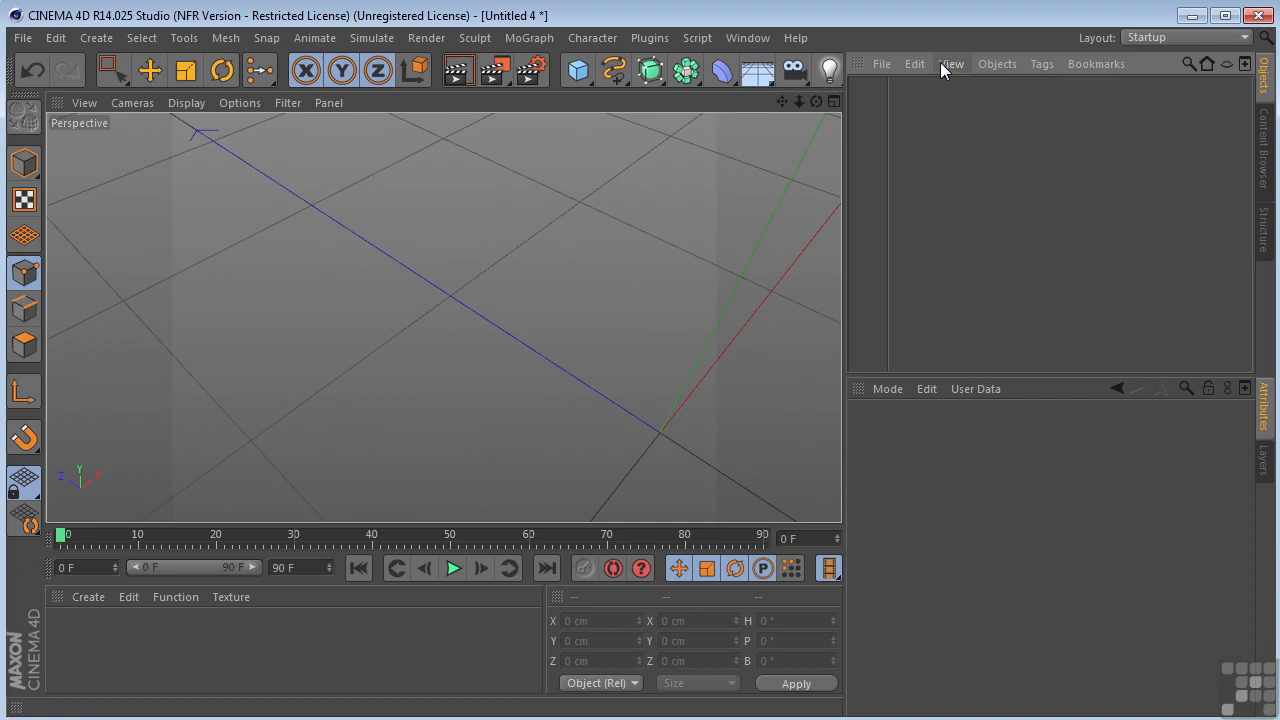
Add a 200 cm cube and move it away from the origin in the negative Z direction.
{"action": "left_click", "coordinate": [578, 69]}
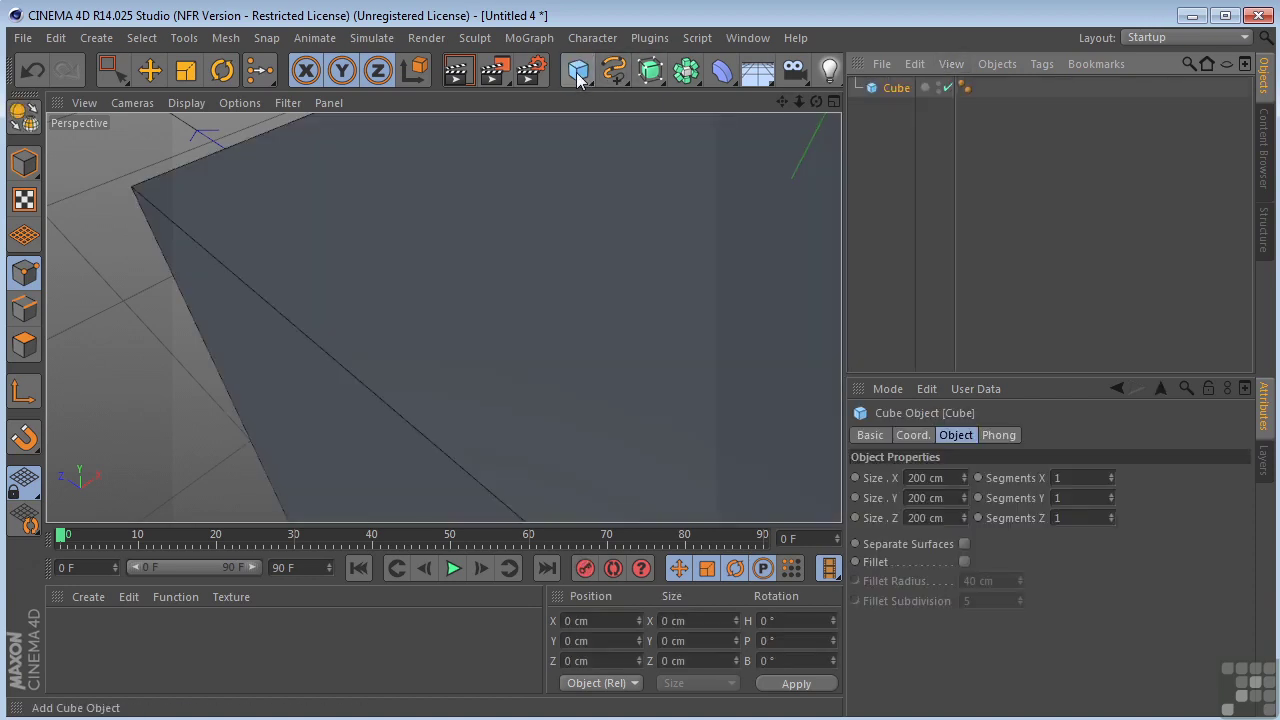
{"action": "scroll", "coordinate": [575, 258], "scroll_direction": "down", "scroll_amount": 5}
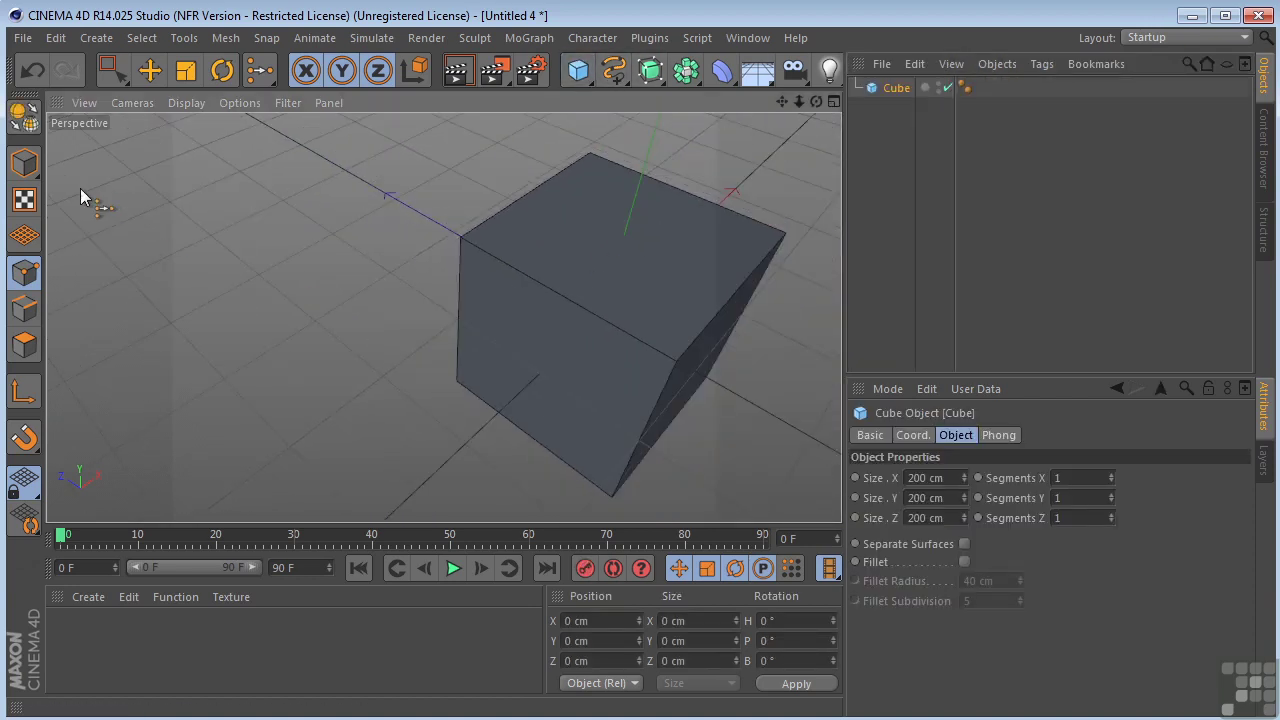
{"action": "left_click", "coordinate": [24, 163]}
{"action": "left_click", "coordinate": [150, 69]}
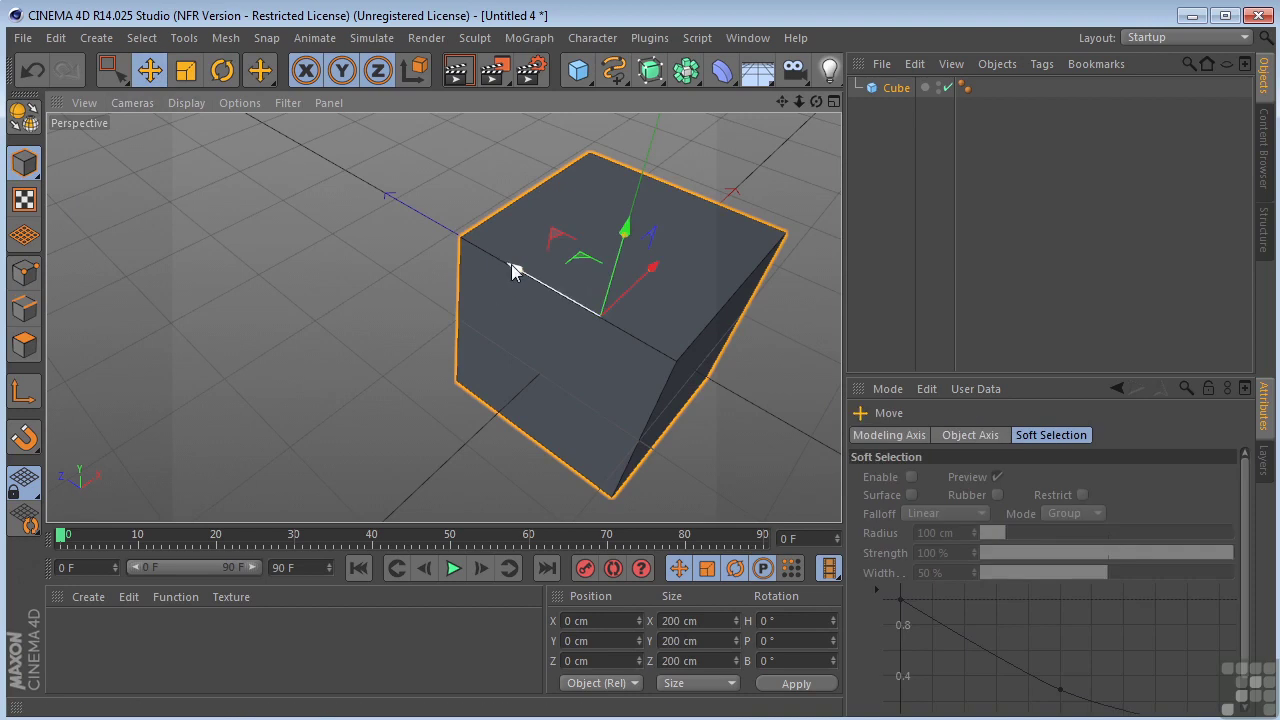
{"action": "left_click_drag", "start_coordinate": [511, 264], "coordinate": [718, 359]}
Add a second cube beside the first, at about 29 cm on Z, and make both cubes editable.
{"action": "left_click_drag", "start_coordinate": [816, 101], "coordinate": [443, 317]}
{"action": "left_click_drag", "start_coordinate": [786, 101], "coordinate": [368, 342]}
{"action": "left_click", "coordinate": [578, 69]}
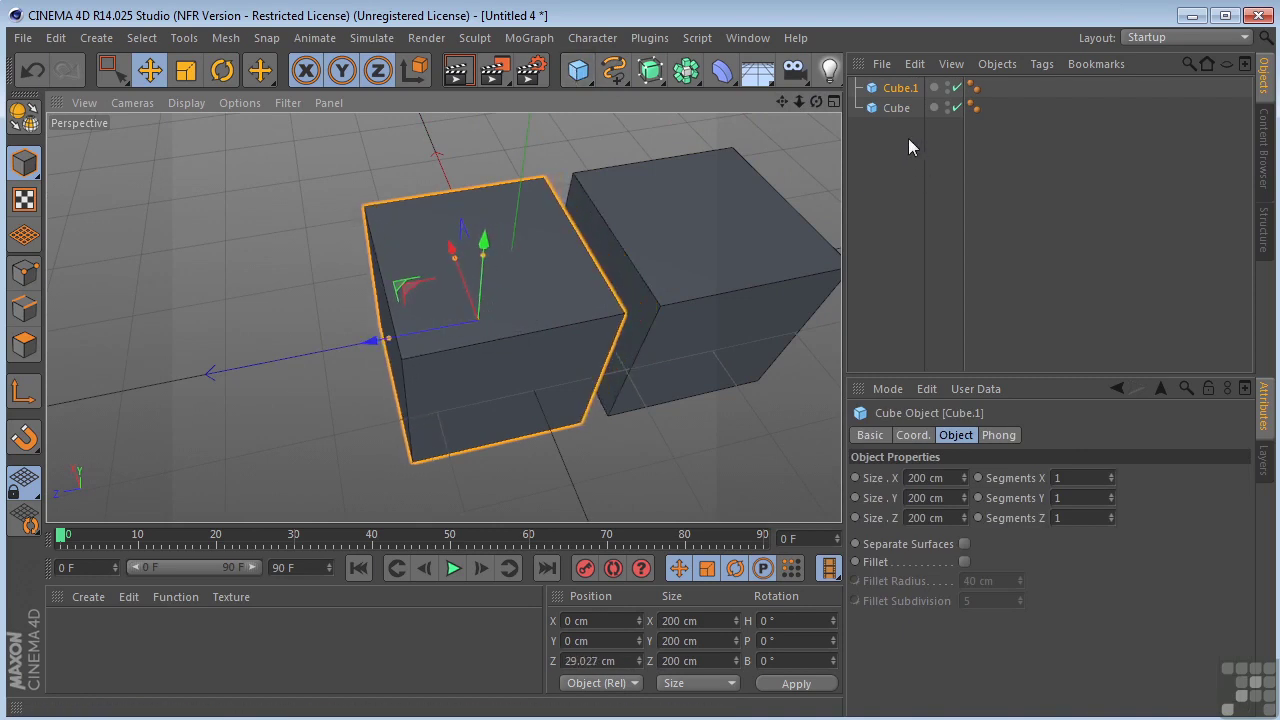
{"action": "left_click", "coordinate": [897, 107], "text": "ctrl"}
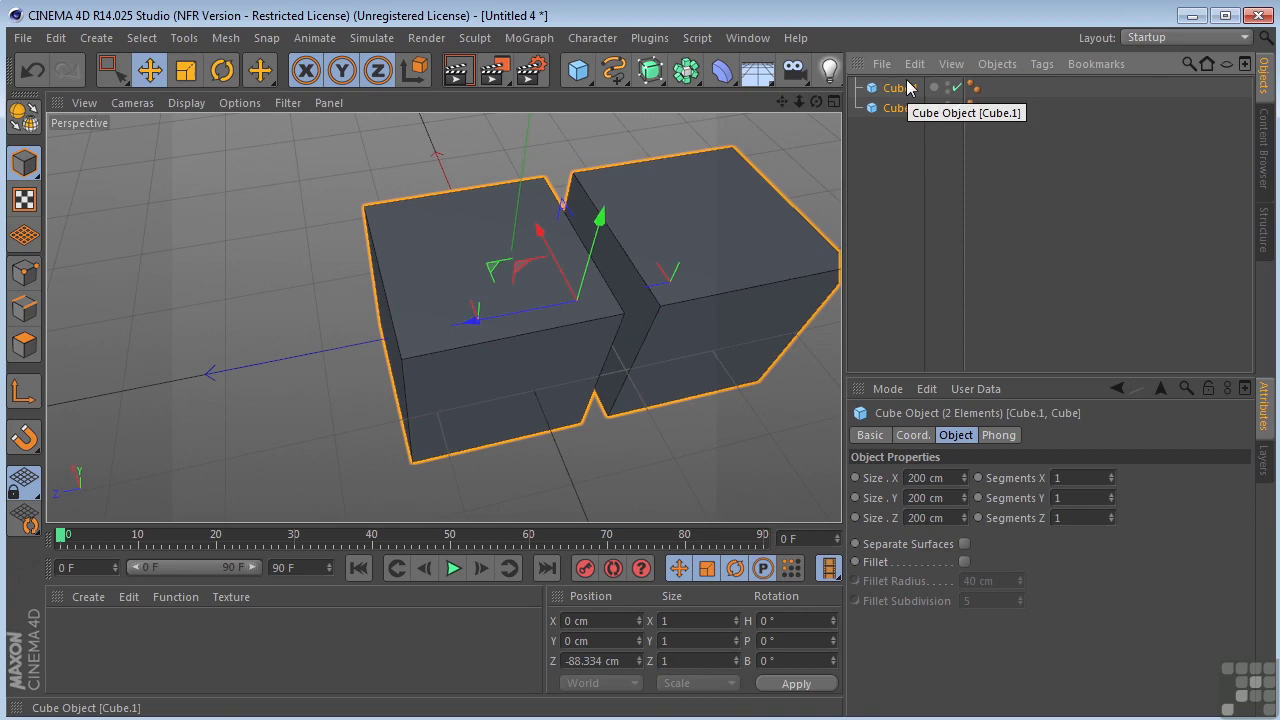
{"action": "key", "text": "c"}
Rectangle-select the facing top corner points of the two cubes and weld them at their midpoint.
{"action": "left_click_drag", "start_coordinate": [816, 102], "coordinate": [782, 105]}
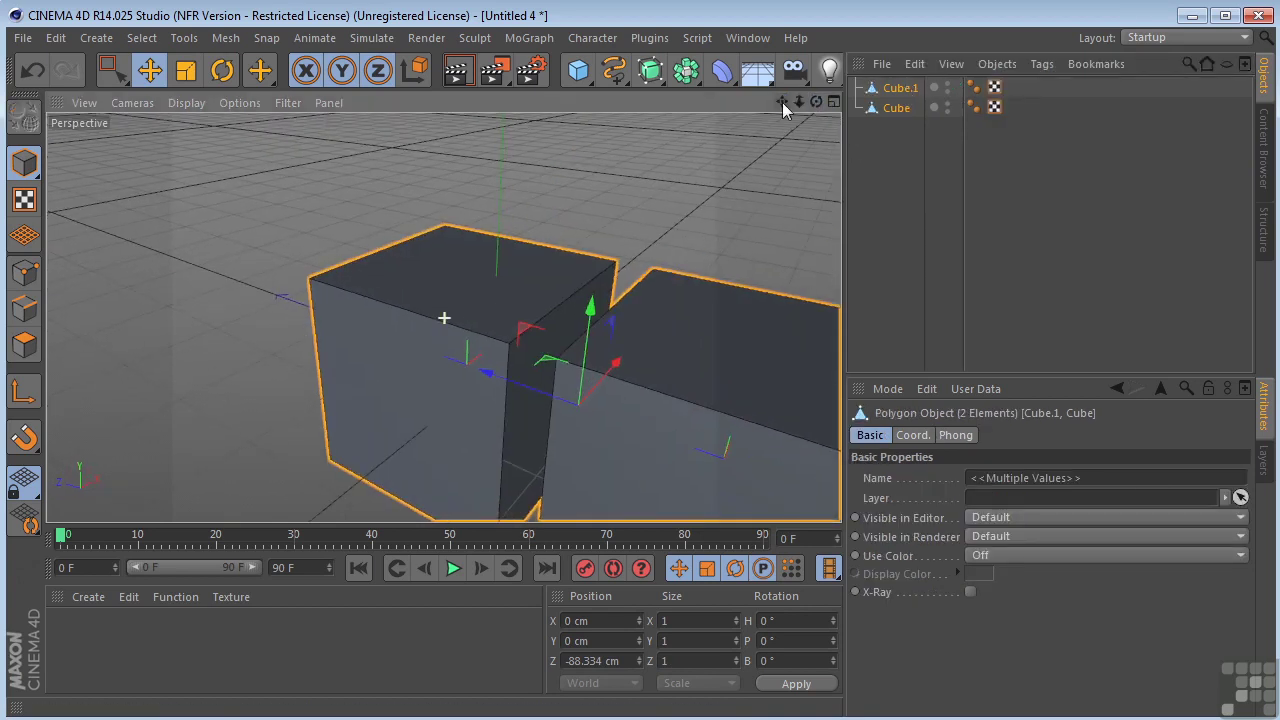
{"action": "left_click", "coordinate": [28, 278]}
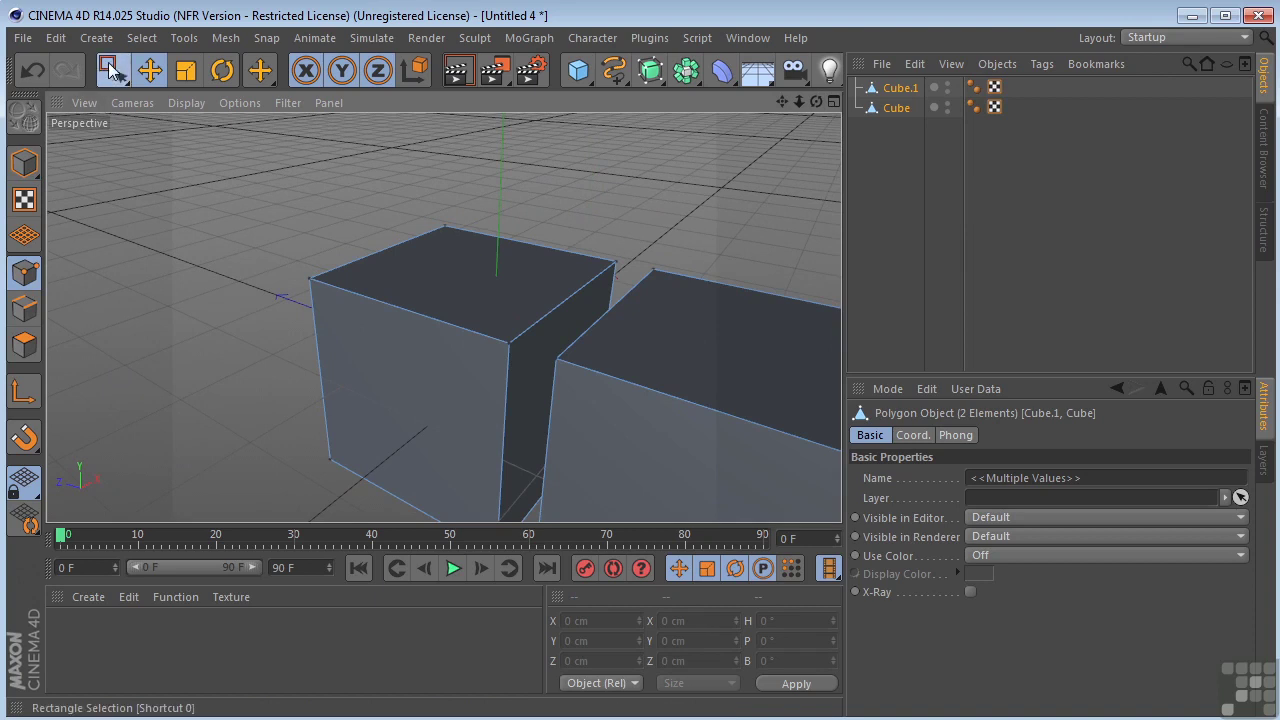
{"action": "left_click_drag", "start_coordinate": [112, 69], "coordinate": [180, 138]}
{"action": "left_click", "coordinate": [180, 138]}
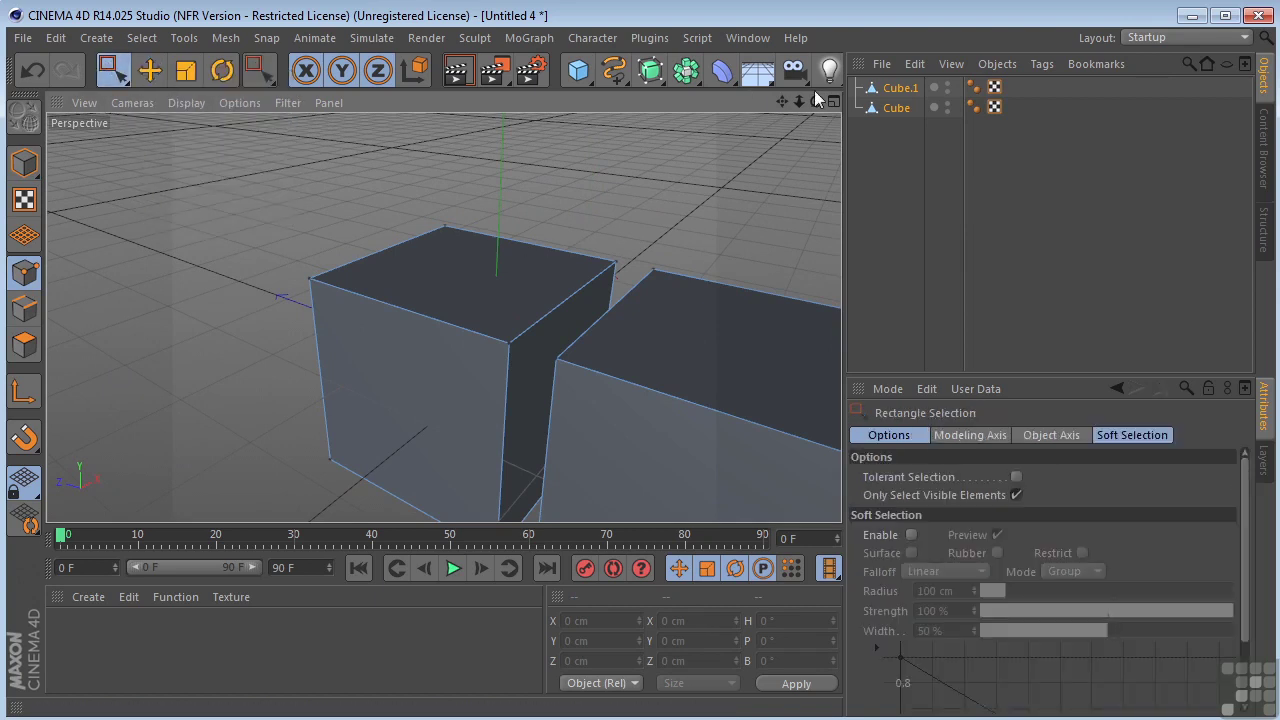
{"action": "left_click_drag", "start_coordinate": [816, 102], "coordinate": [542, 277]}
{"action": "left_click_drag", "start_coordinate": [470, 300], "coordinate": [572, 363]}
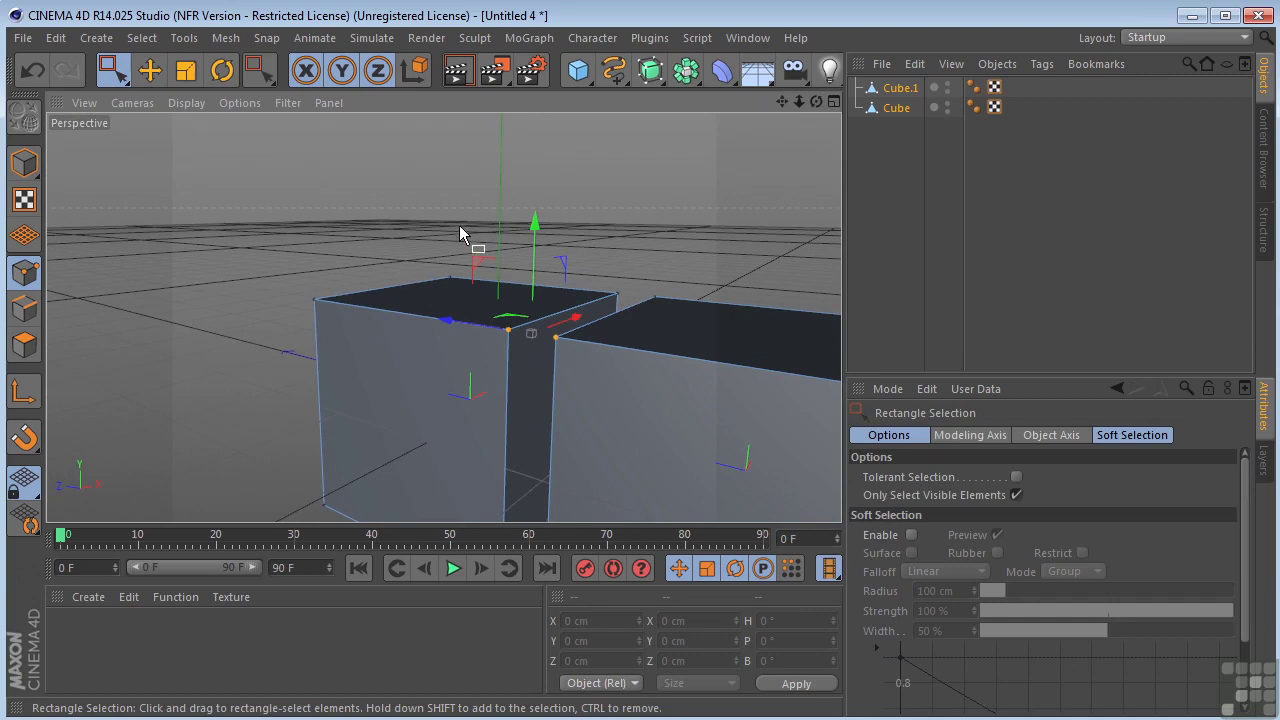
{"action": "left_click", "coordinate": [226, 38]}
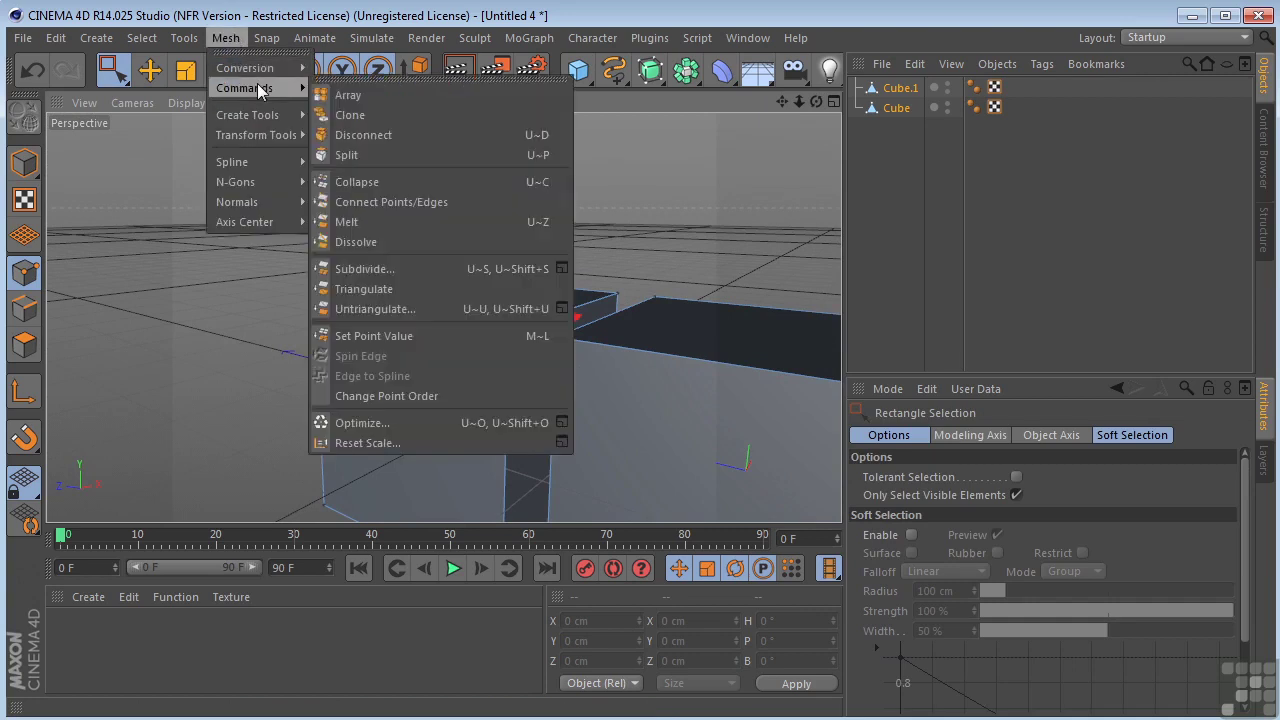
{"action": "mouse_move", "coordinate": [250, 115]}
{"action": "left_click", "coordinate": [405, 236]}
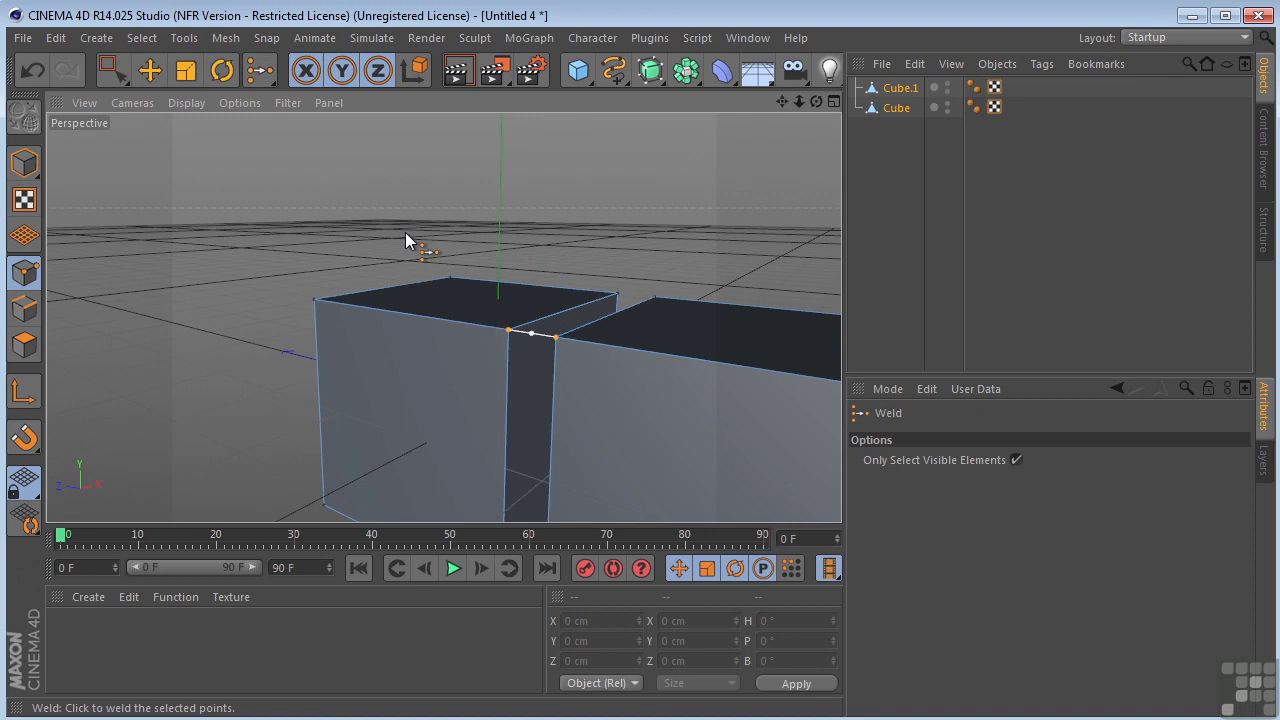
{"action": "scroll", "coordinate": [534, 349], "scroll_direction": "up", "scroll_amount": 4}
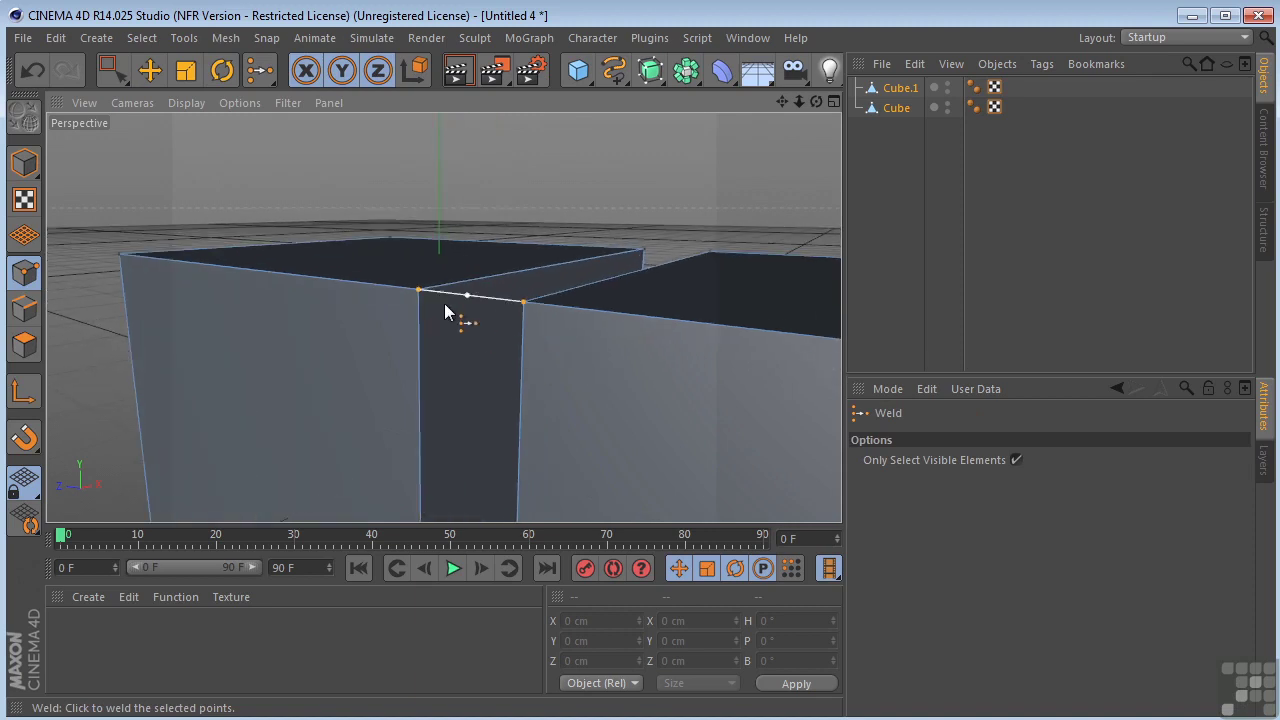
{"action": "left_click", "coordinate": [468, 297]}
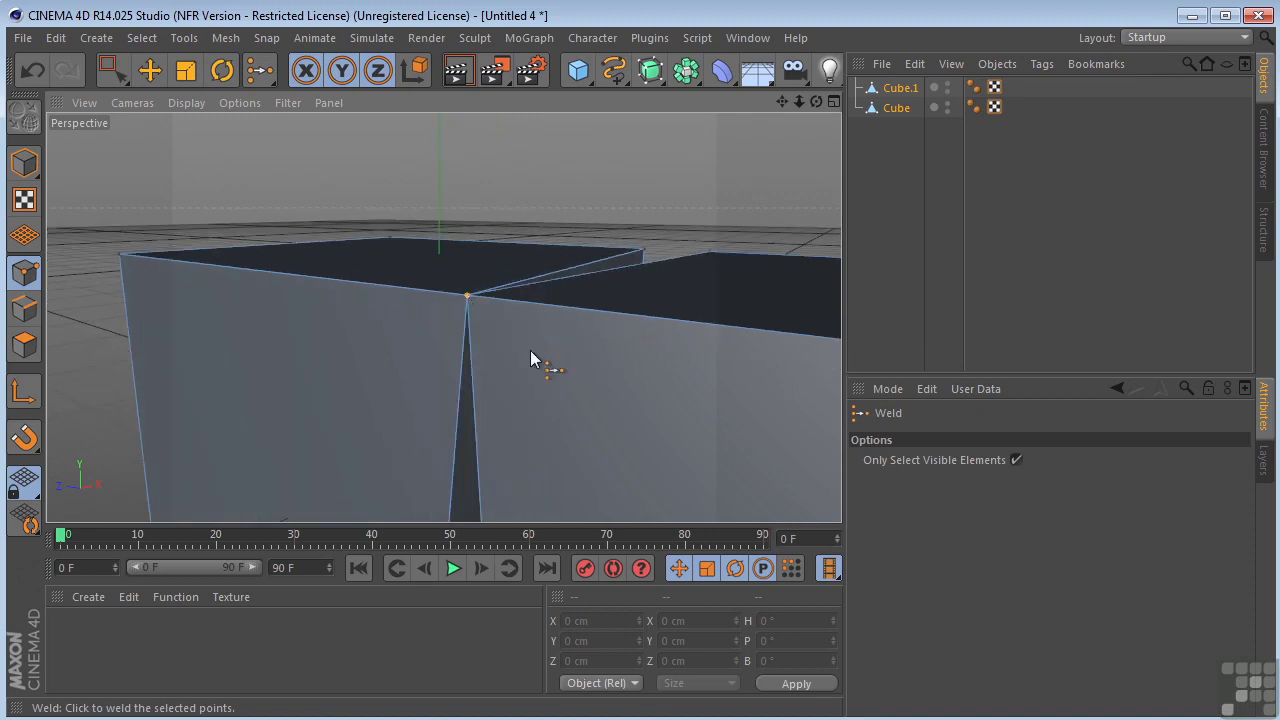
{"action": "left_click_drag", "start_coordinate": [817, 103], "coordinate": [855, 180]}
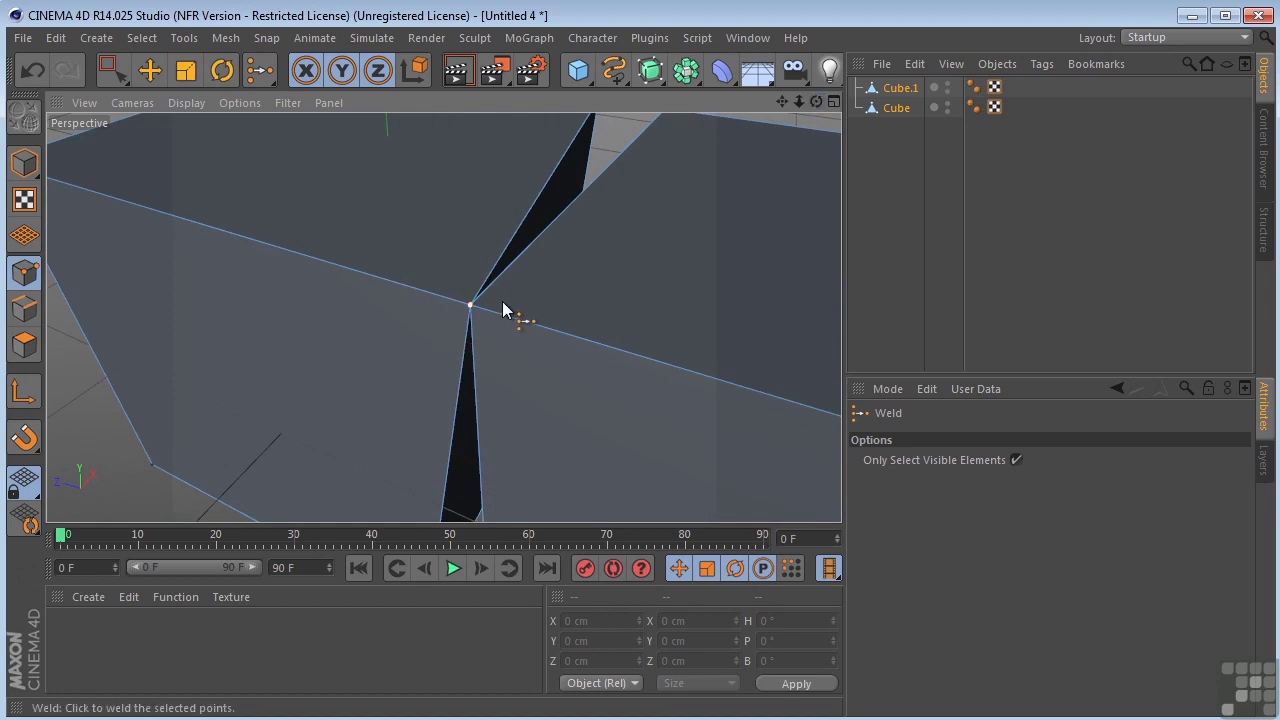
Undo the weld of the two cube corners.
{"action": "key", "text": "ctrl+z"}
{"action": "scroll", "coordinate": [502, 301], "scroll_direction": "down", "scroll_amount": 2}
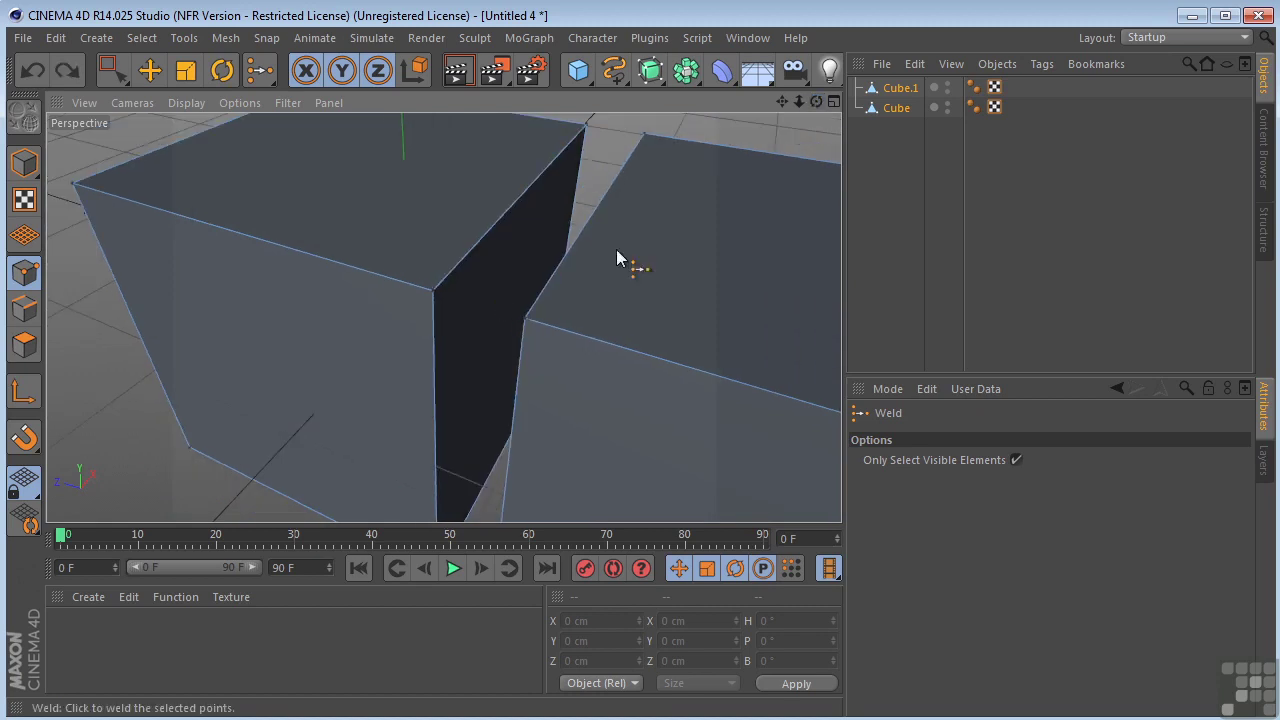
Select the inner facing polygons of both cubes and weld them into one point at their shared centre.
{"action": "left_click", "coordinate": [25, 344]}
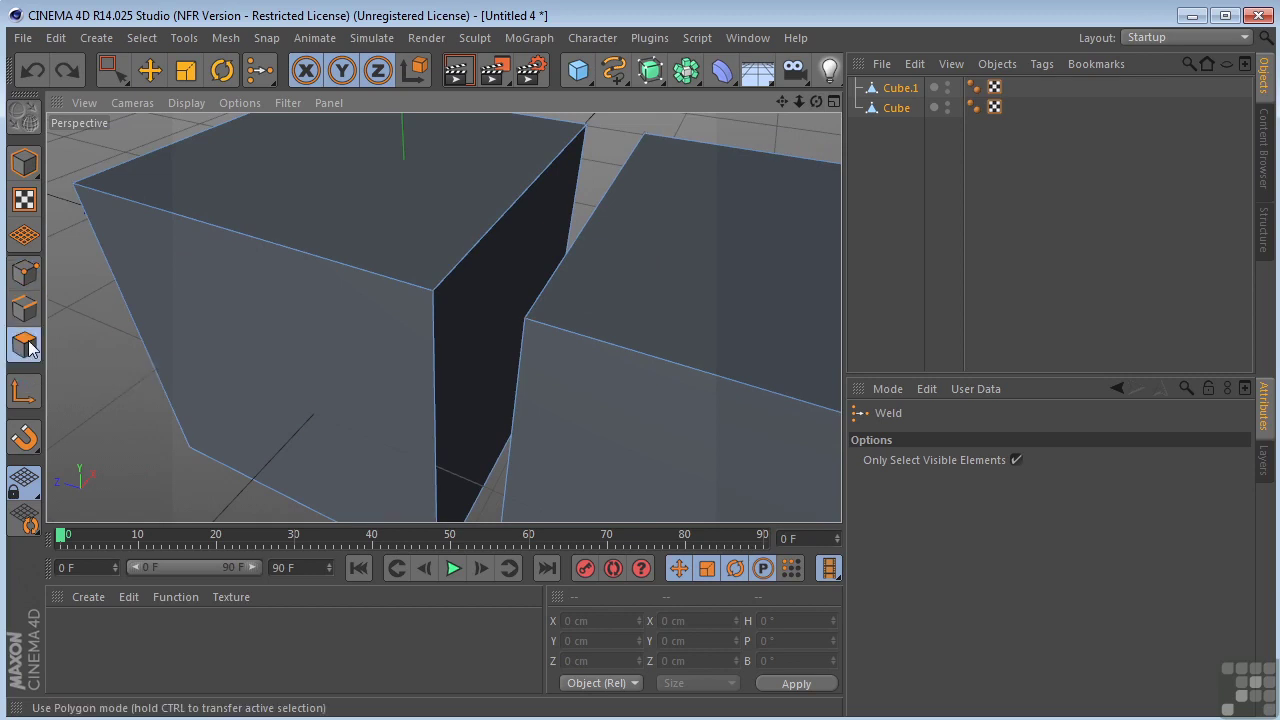
{"action": "left_click", "coordinate": [113, 70]}
{"action": "left_click", "coordinate": [153, 100]}
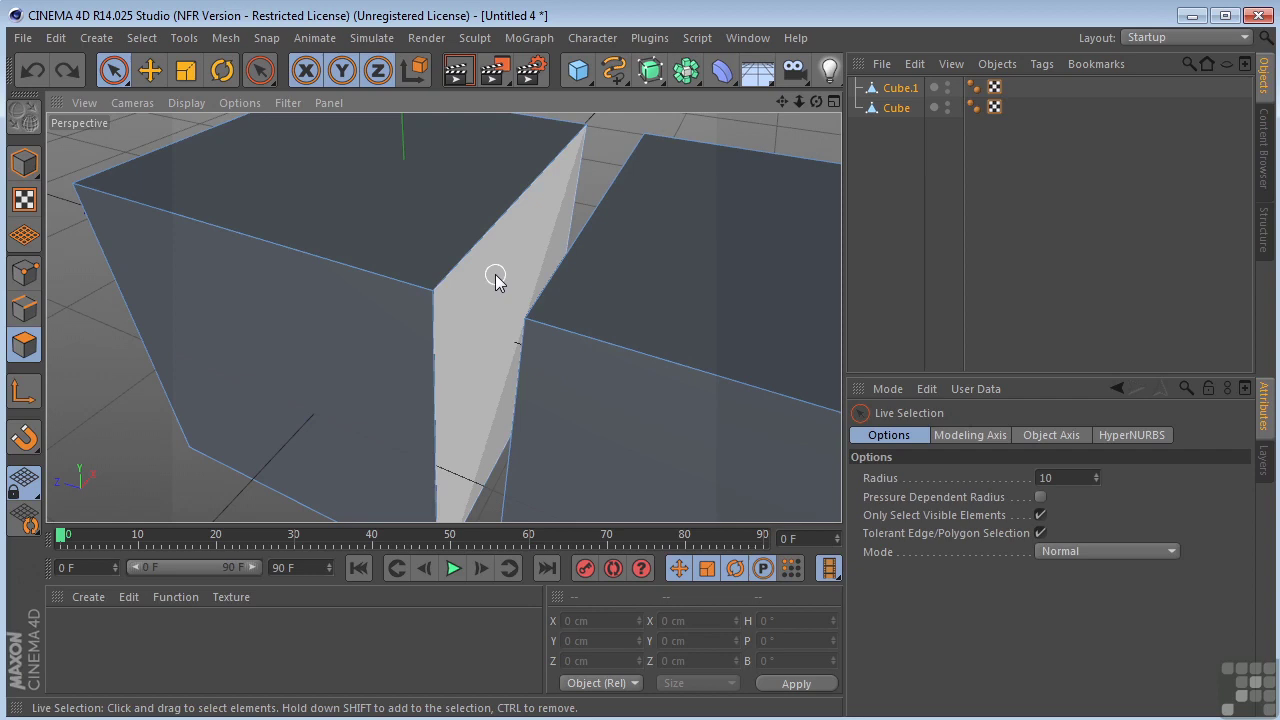
{"action": "left_click", "coordinate": [497, 295]}
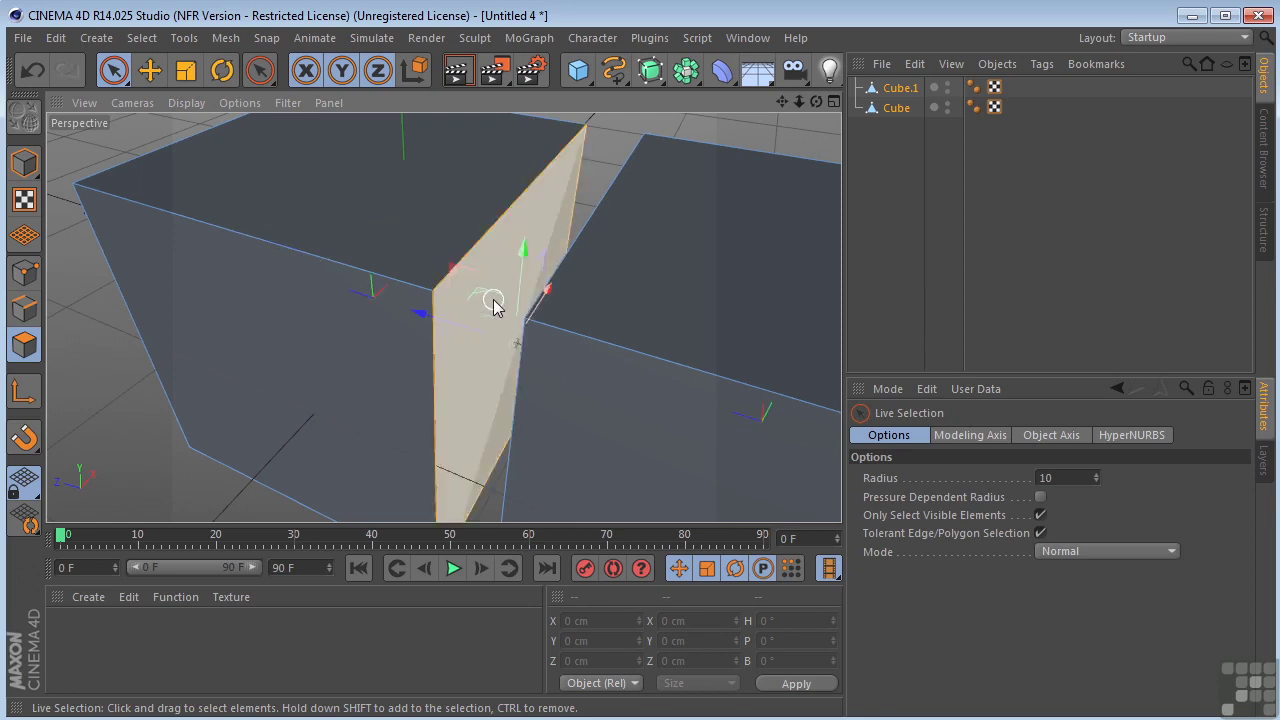
{"action": "left_click_drag", "start_coordinate": [817, 103], "coordinate": [935, 106]}
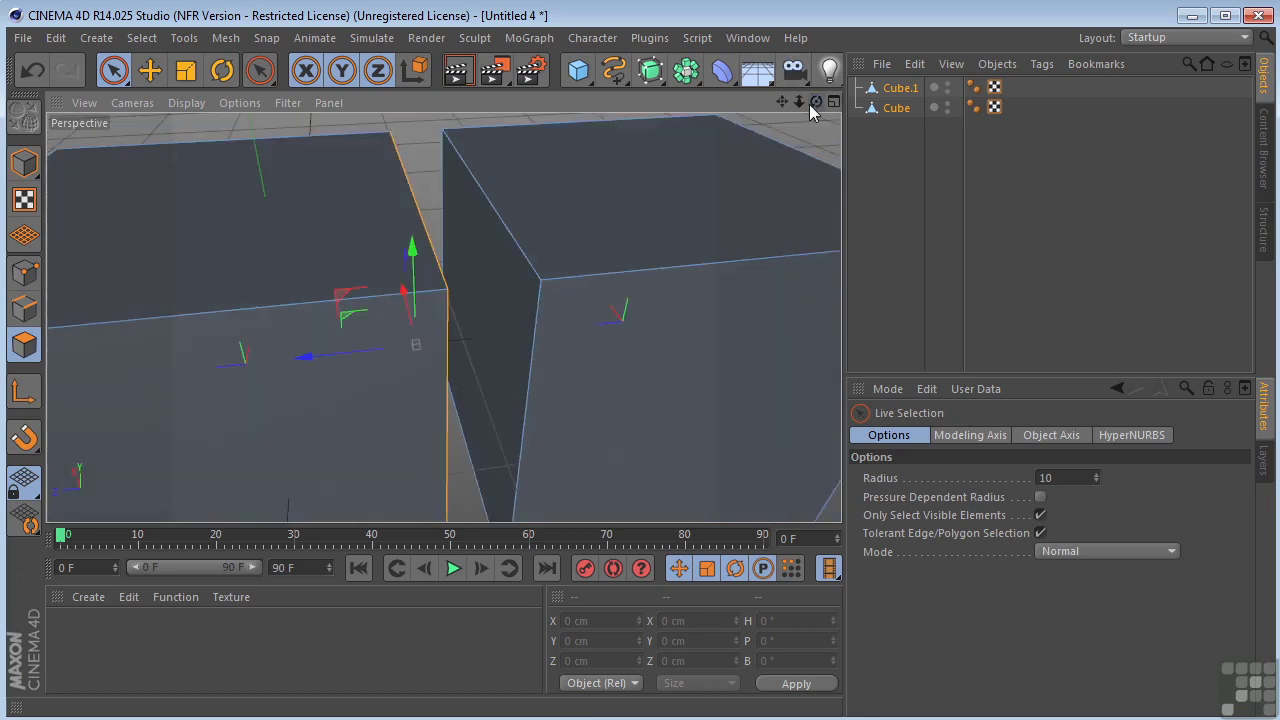
{"action": "left_click", "coordinate": [505, 277], "text": "shift"}
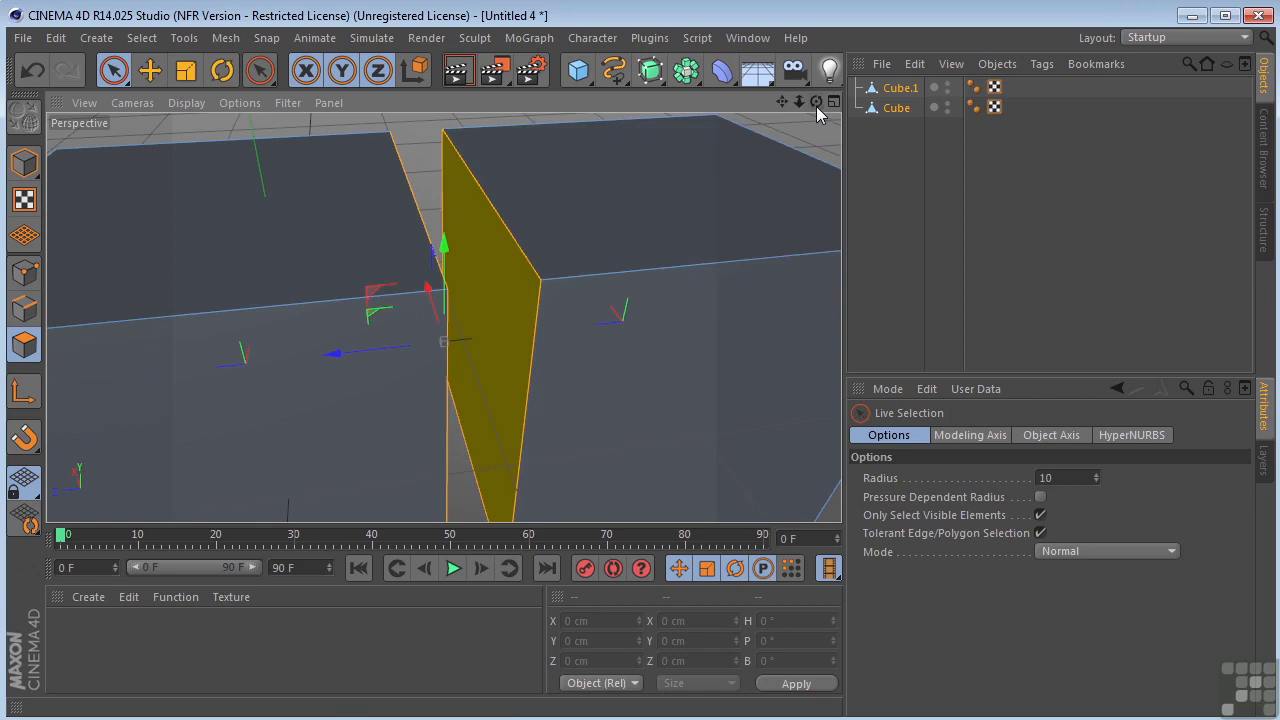
{"action": "left_click_drag", "start_coordinate": [816, 101], "coordinate": [770, 104]}
{"action": "left_click", "coordinate": [230, 40]}
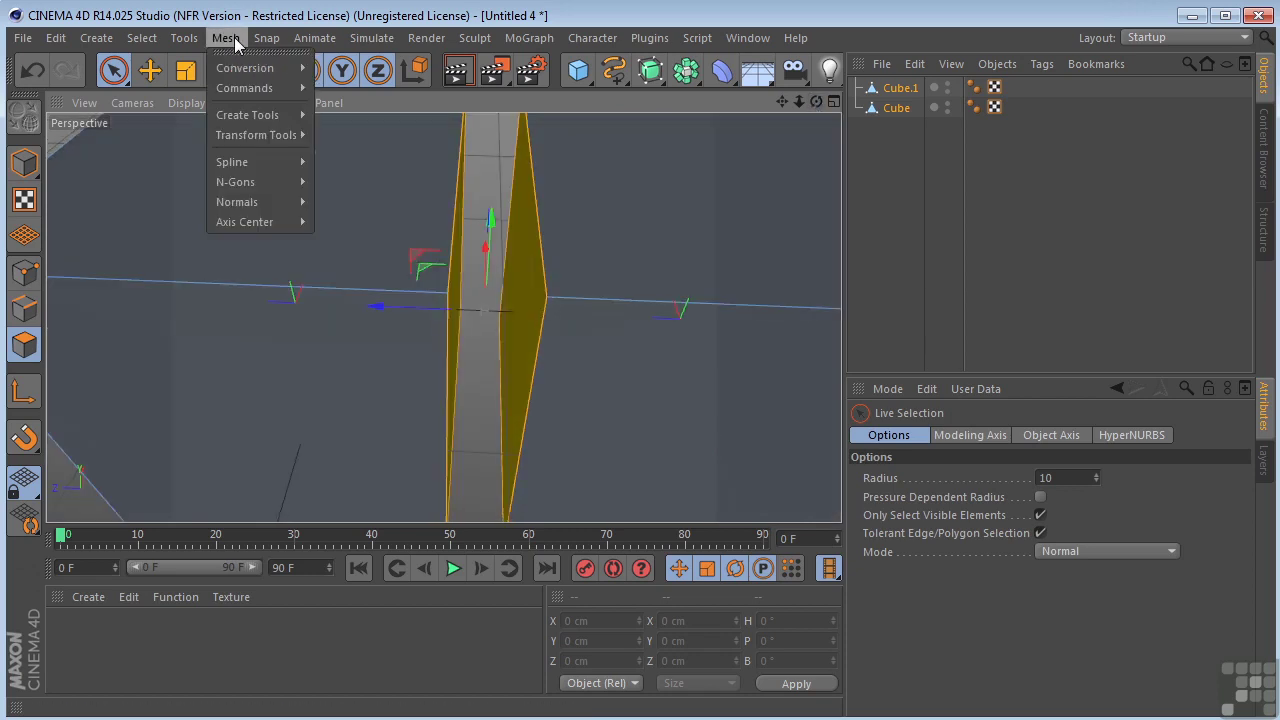
{"action": "mouse_move", "coordinate": [268, 117]}
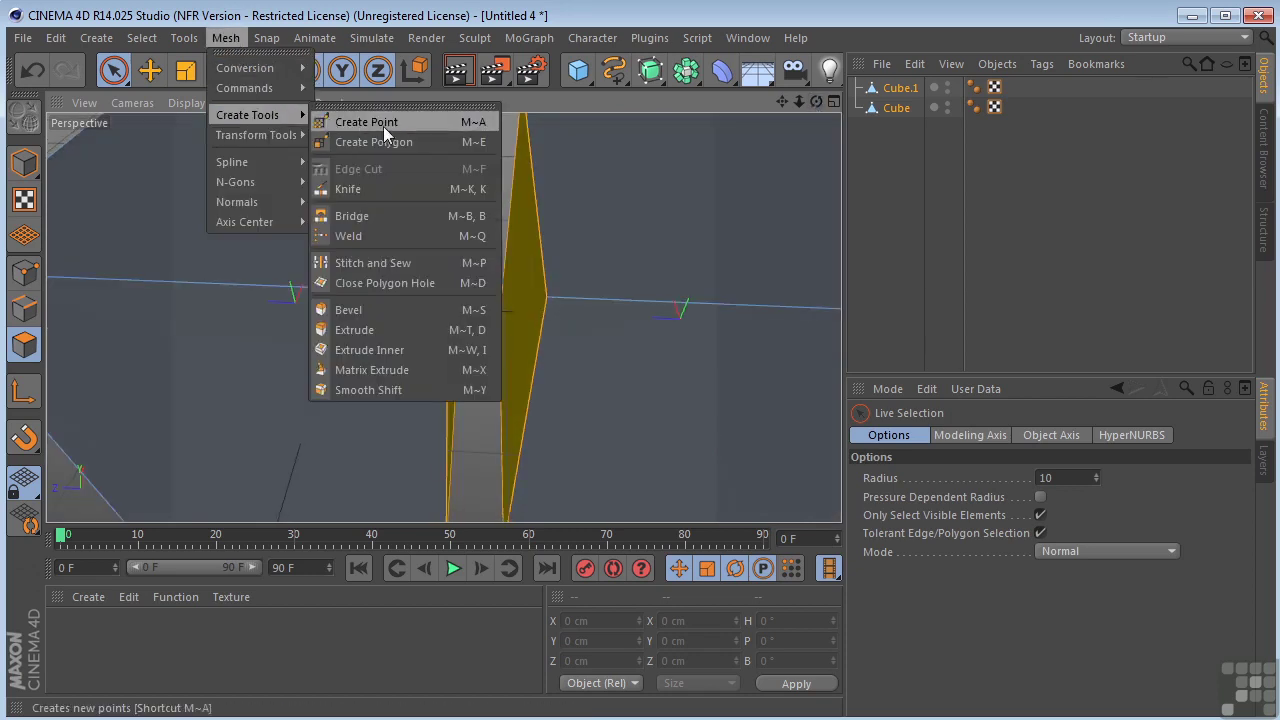
{"action": "left_click", "coordinate": [403, 236]}
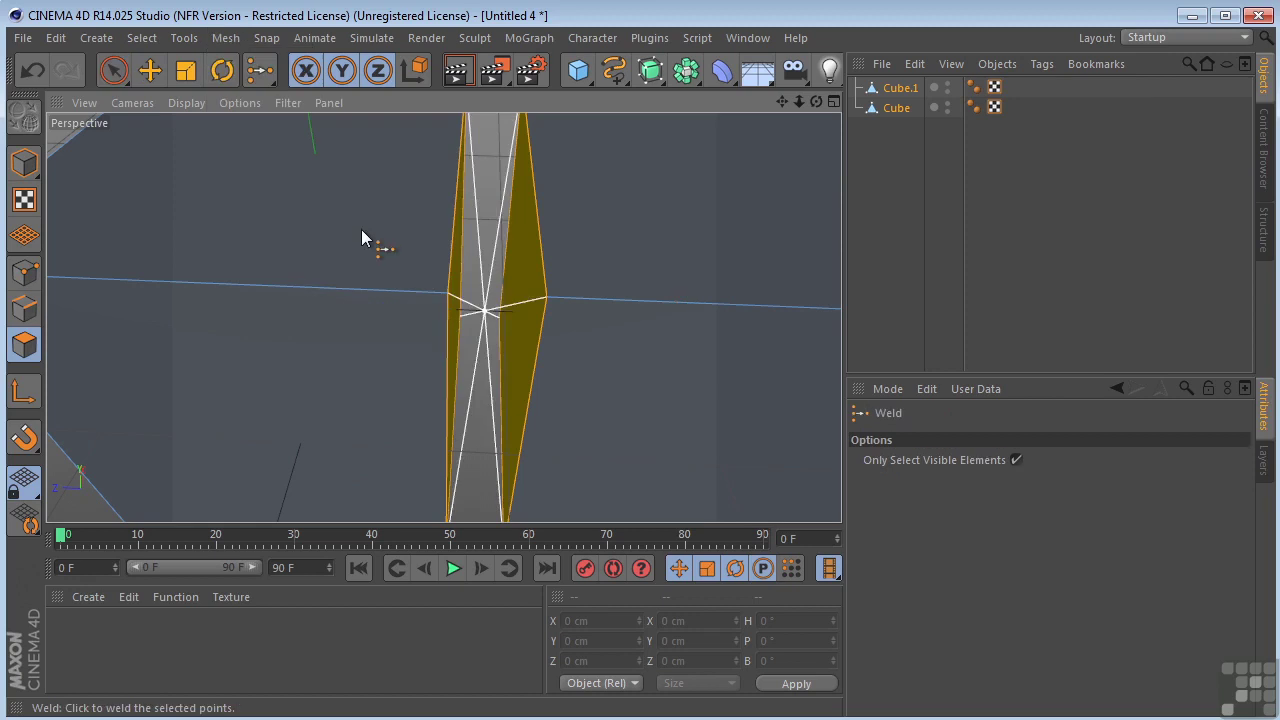
{"action": "left_click", "coordinate": [486, 312]}
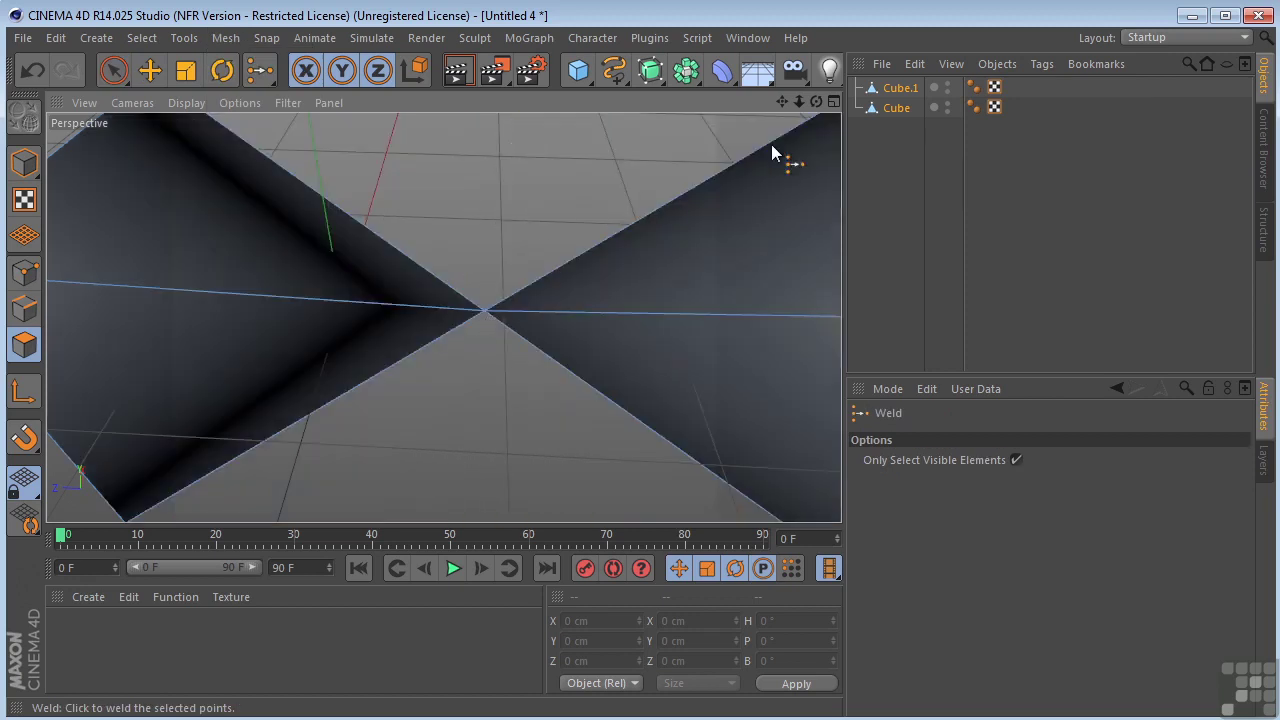
{"action": "left_click_drag", "start_coordinate": [816, 102], "coordinate": [692, 126]}
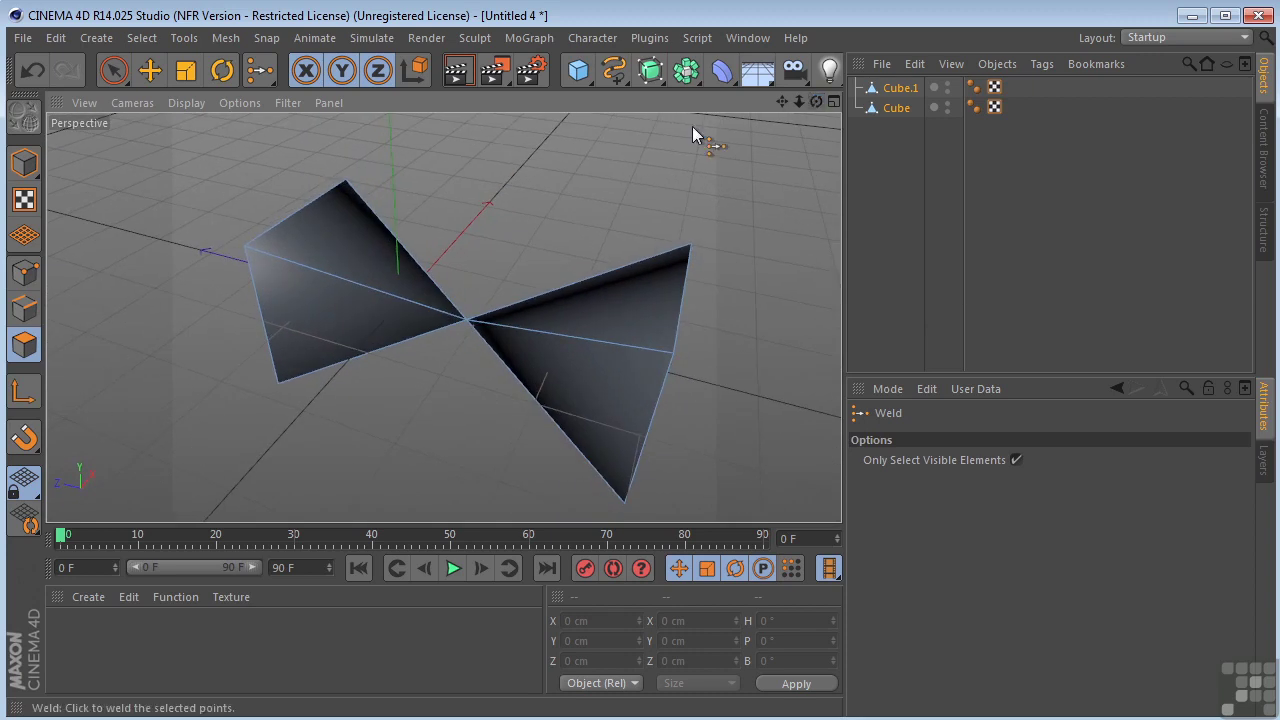
Replace the two welded cubes with a single editable 200 cm cube.
{"action": "key", "text": "Delete"}
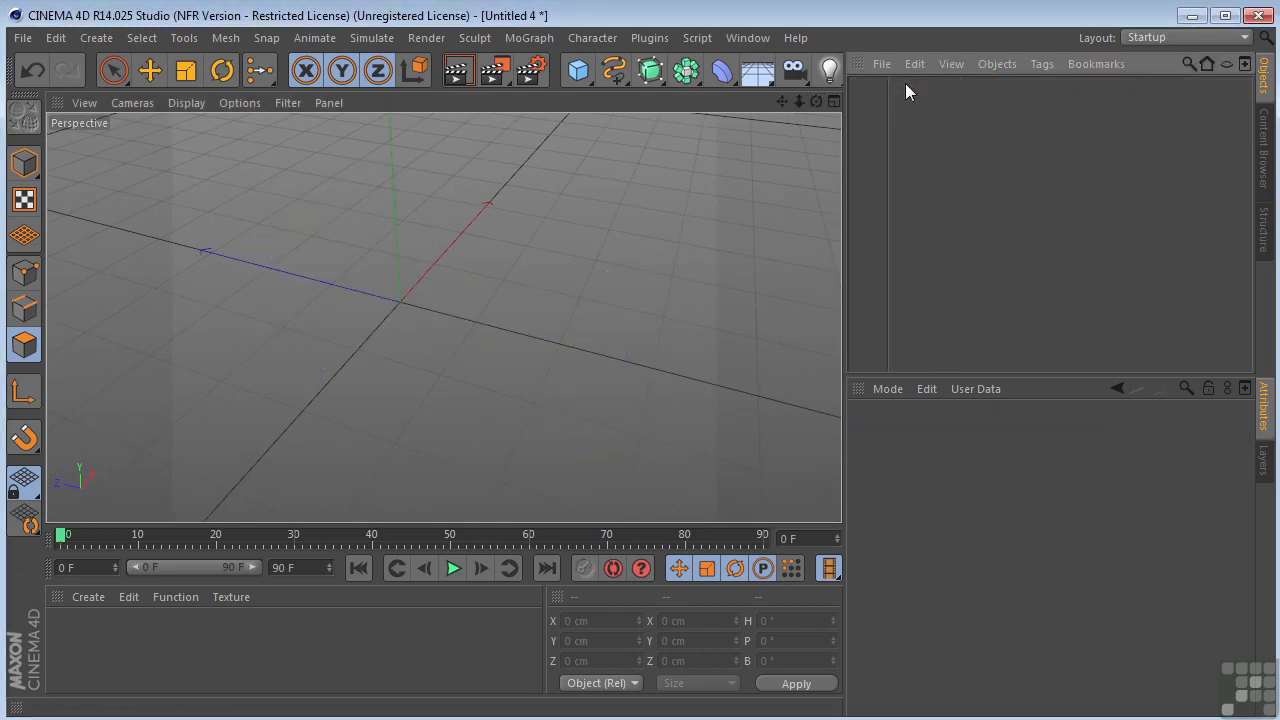
{"action": "left_click", "coordinate": [579, 71]}
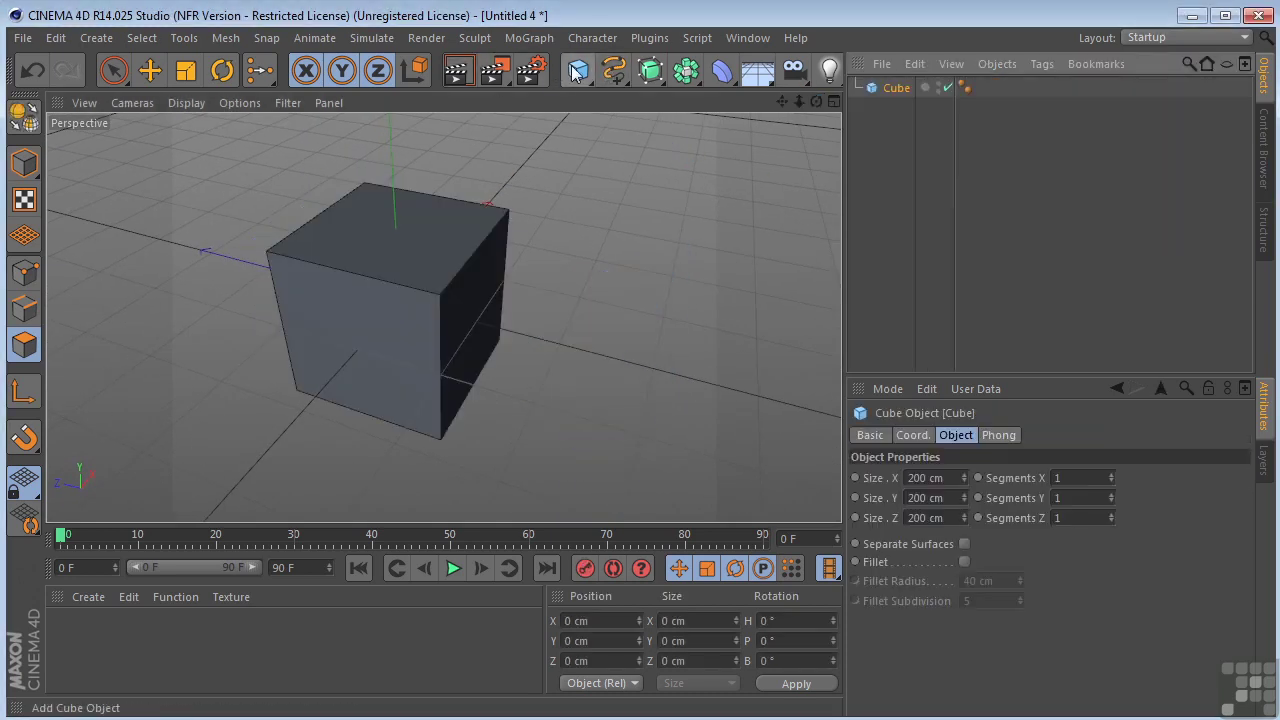
{"action": "key", "text": "c"}
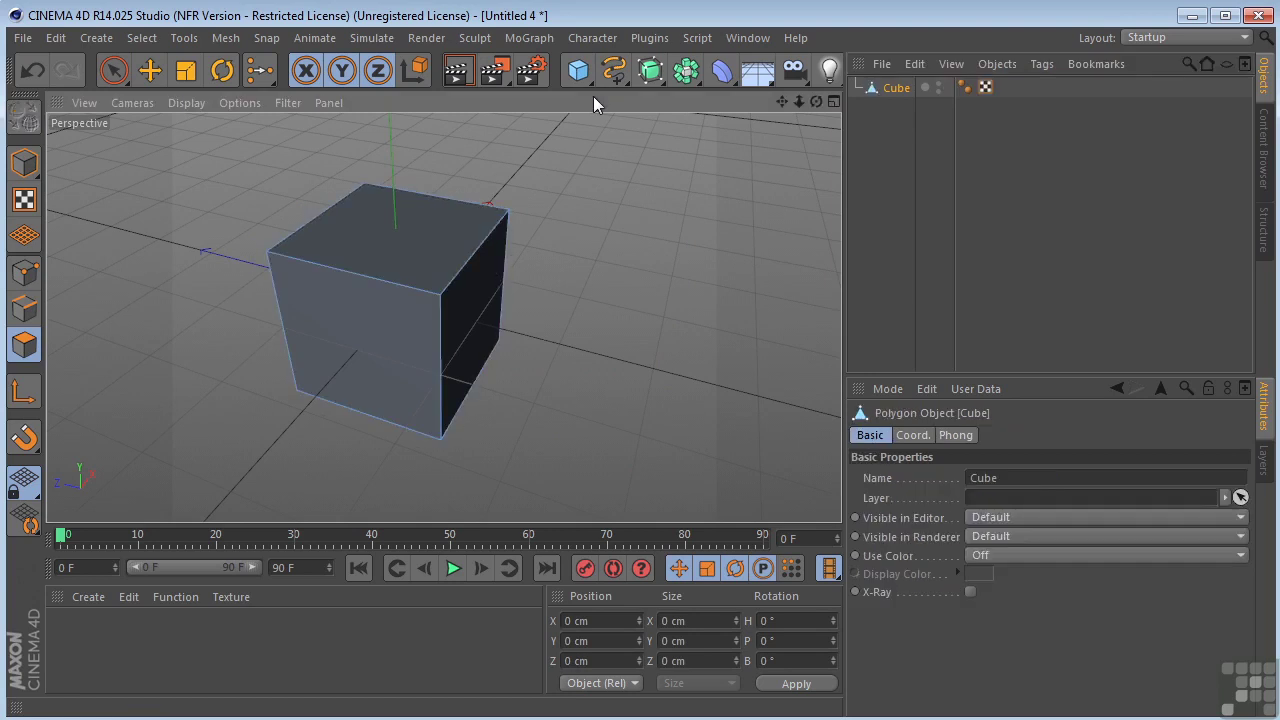
{"action": "left_click", "coordinate": [24, 163]}
Disconnect the cube's top corner point on the positive X, negative Z side.
{"action": "left_click", "coordinate": [113, 70]}
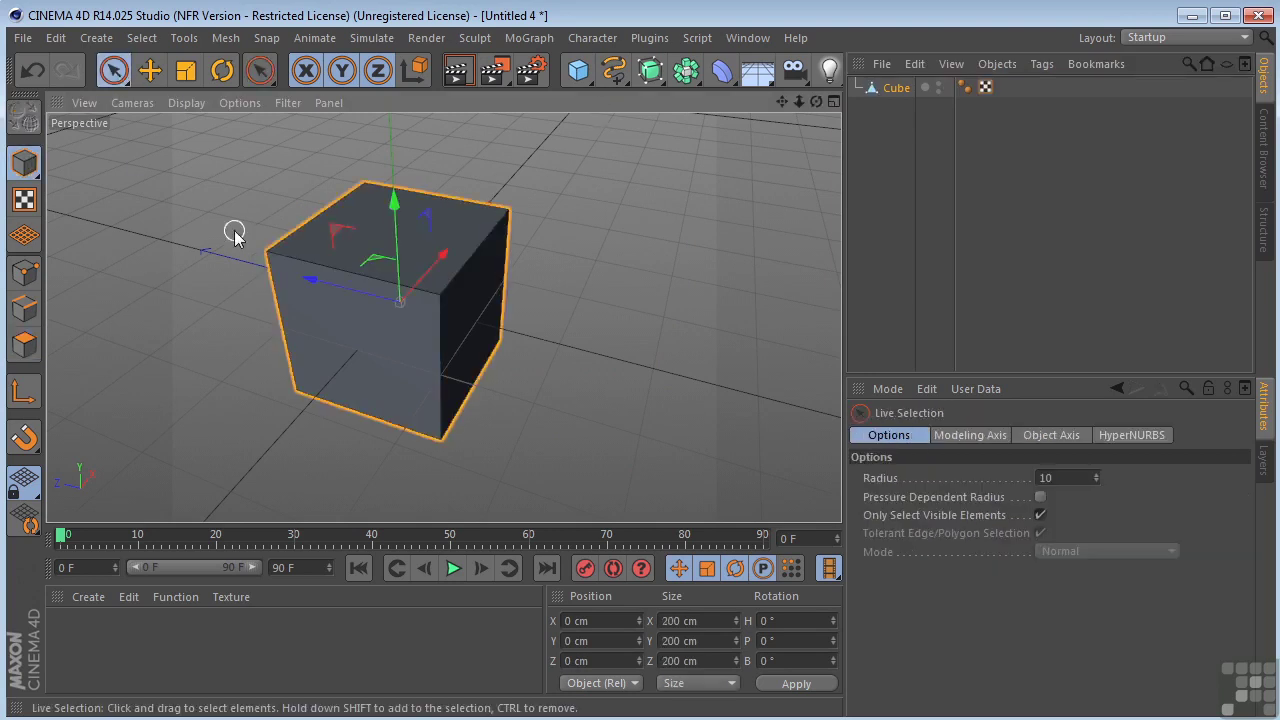
{"action": "left_click", "coordinate": [443, 243]}
{"action": "left_click", "coordinate": [26, 272]}
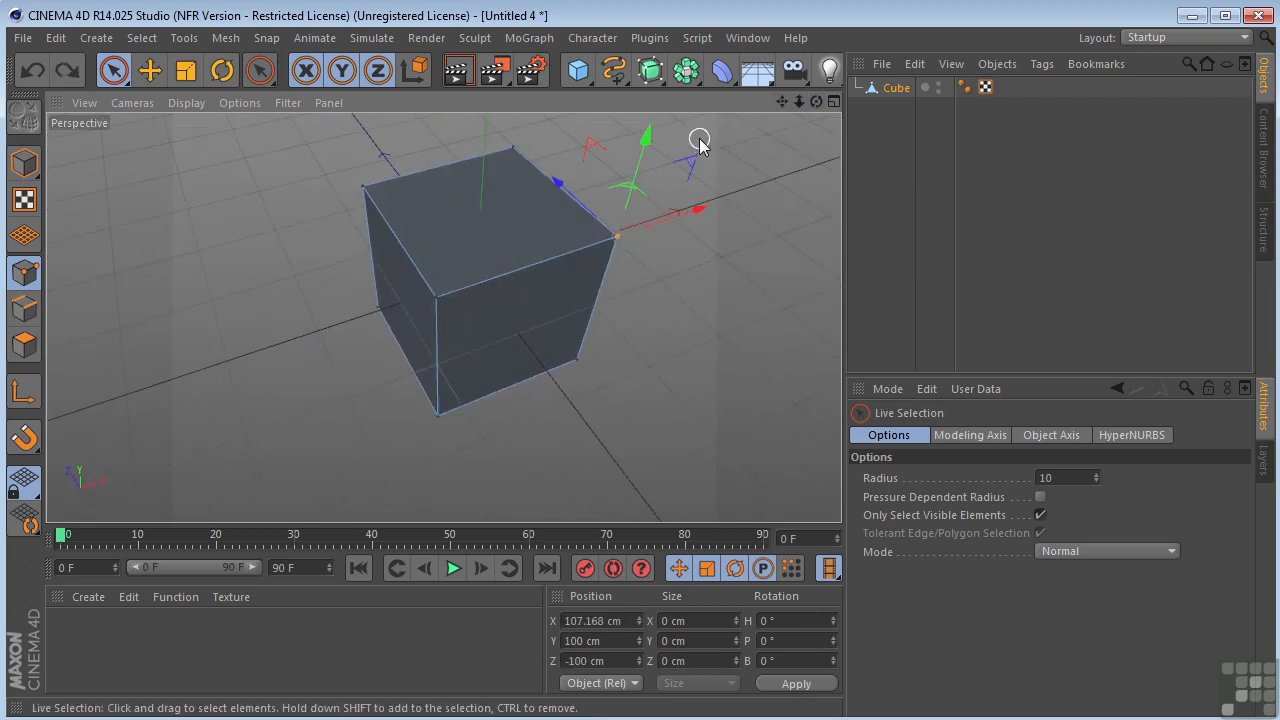
{"action": "right_click", "coordinate": [700, 136]}
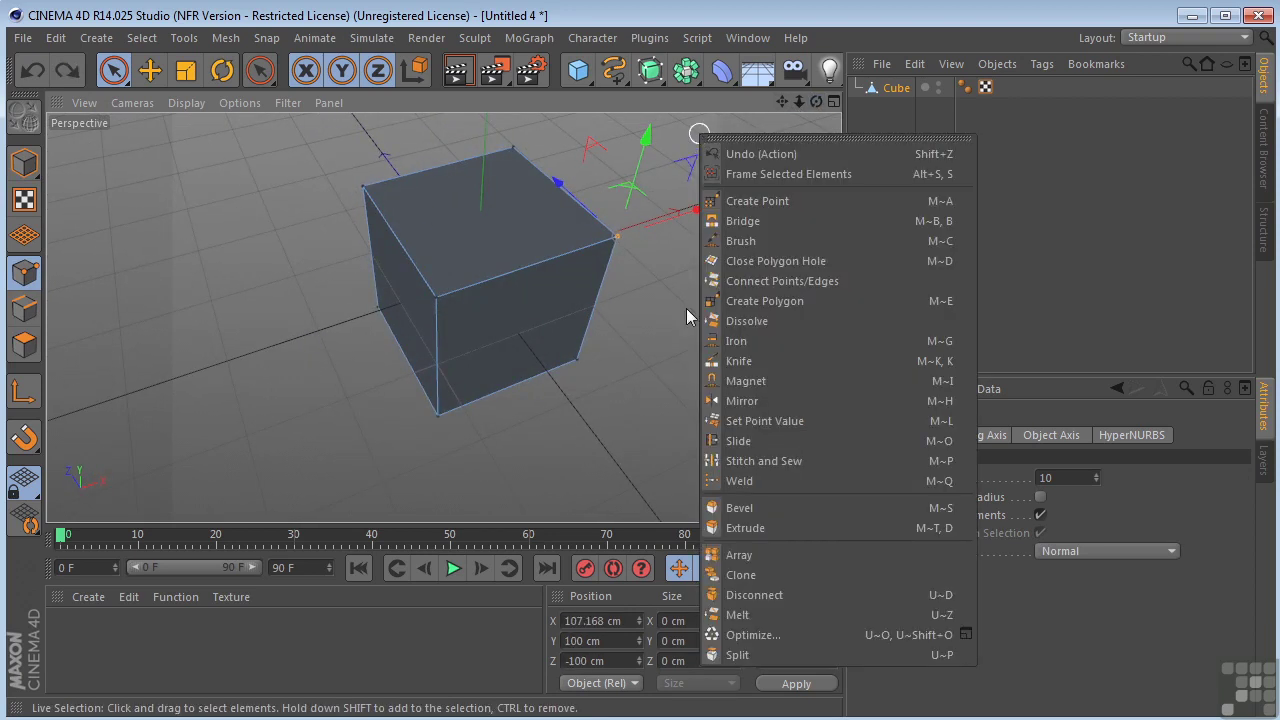
{"action": "left_click", "coordinate": [737, 595]}
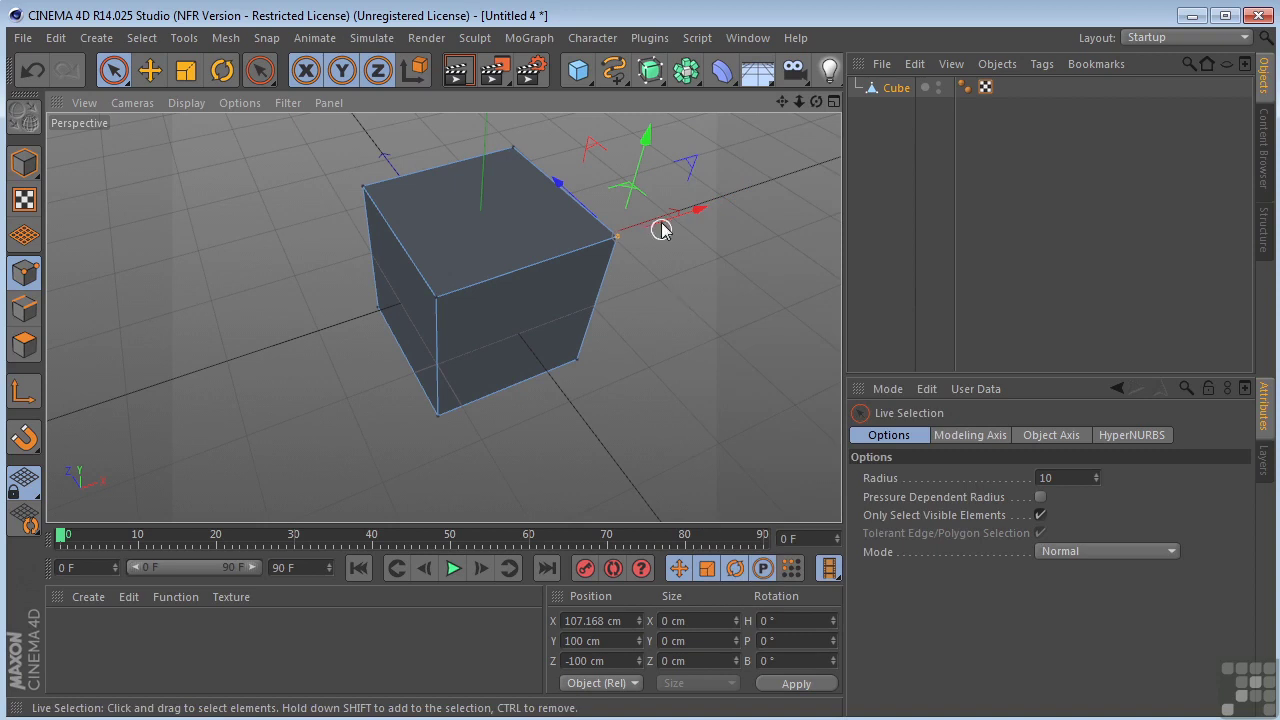
Move the disconnected corner point vertically to about 92 cm on Y, opening a gap below the top face.
{"action": "left_click_drag", "start_coordinate": [647, 150], "coordinate": [651, 124]}
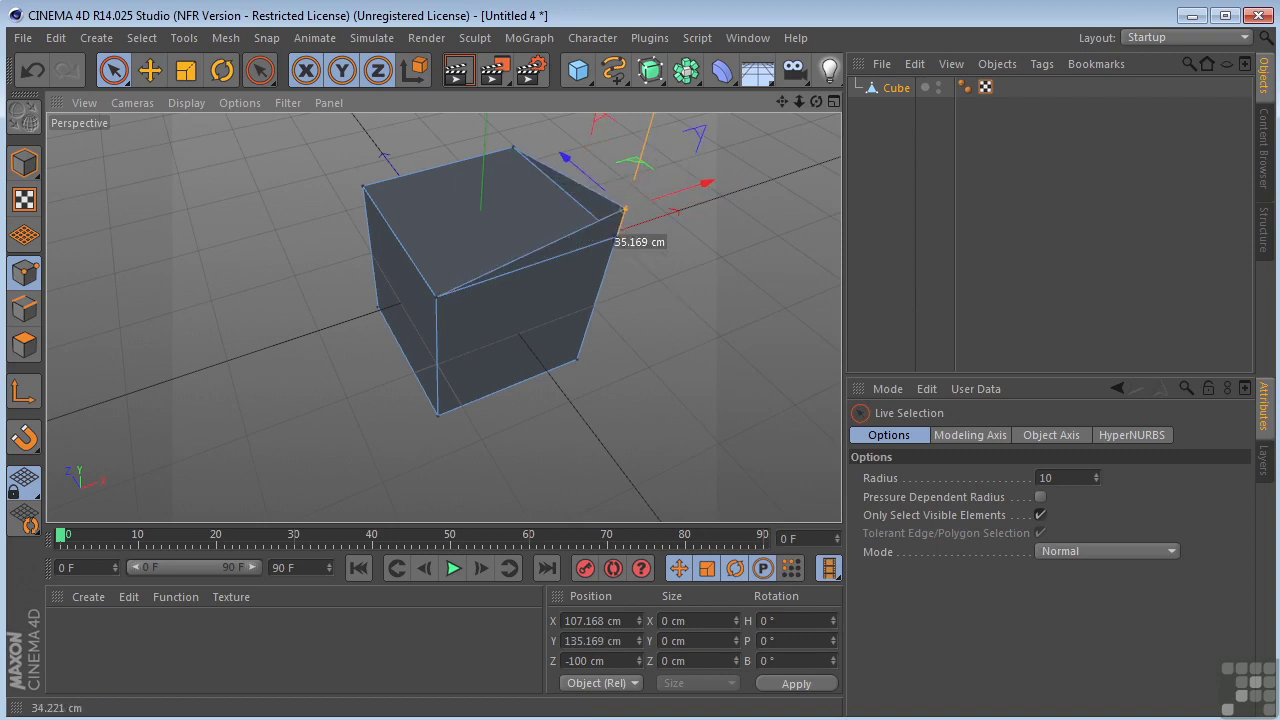
{"action": "left_click_drag", "start_coordinate": [653, 118], "coordinate": [651, 123]}
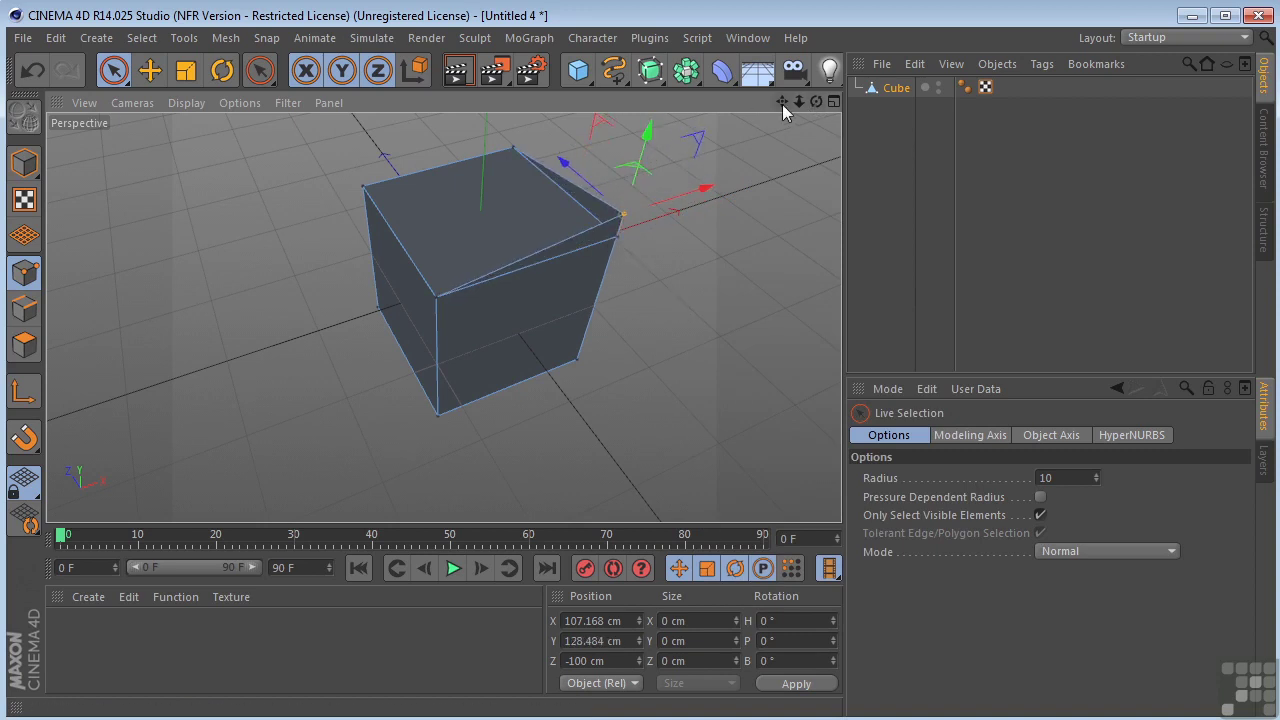
{"action": "left_click_drag", "start_coordinate": [783, 105], "coordinate": [443, 317]}
{"action": "scroll", "coordinate": [489, 314], "scroll_direction": "up", "scroll_amount": 5}
{"action": "left_click_drag", "start_coordinate": [816, 102], "coordinate": [443, 317]}
{"action": "left_click_drag", "start_coordinate": [691, 200], "coordinate": [692, 265]}
{"action": "scroll", "coordinate": [654, 389], "scroll_direction": "up", "scroll_amount": 5}
{"action": "left_click_drag", "start_coordinate": [816, 102], "coordinate": [443, 317]}
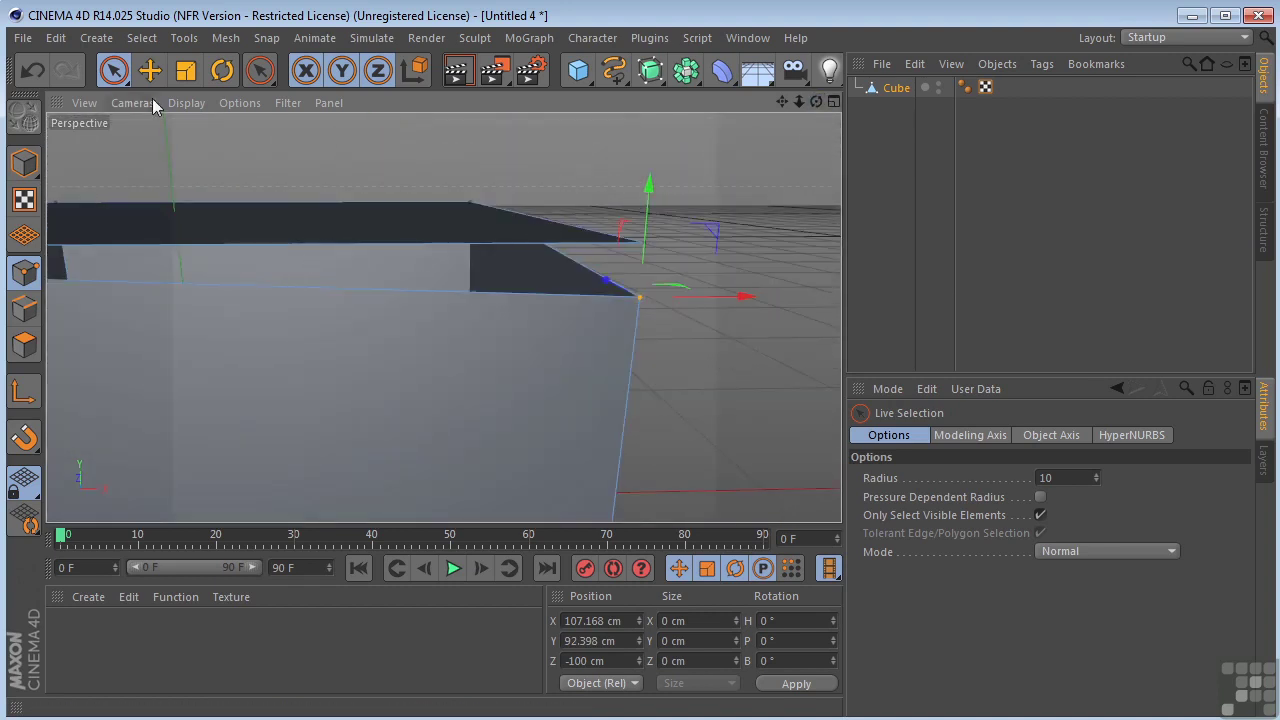
Rectangle-select the two separated points at the cube's corner and weld them at their midpoint.
{"action": "left_click_drag", "start_coordinate": [113, 69], "coordinate": [195, 146]}
{"action": "left_click_drag", "start_coordinate": [692, 207], "coordinate": [631, 321]}
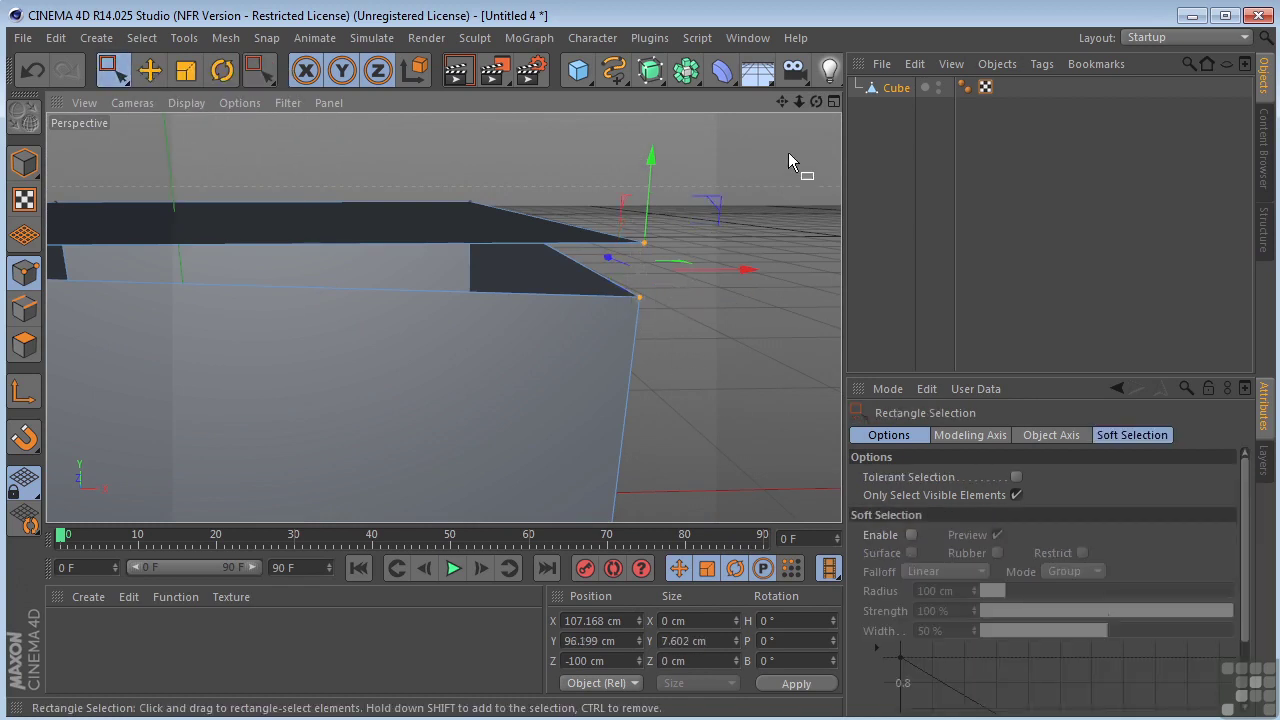
{"action": "left_click_drag", "start_coordinate": [817, 102], "coordinate": [812, 165]}
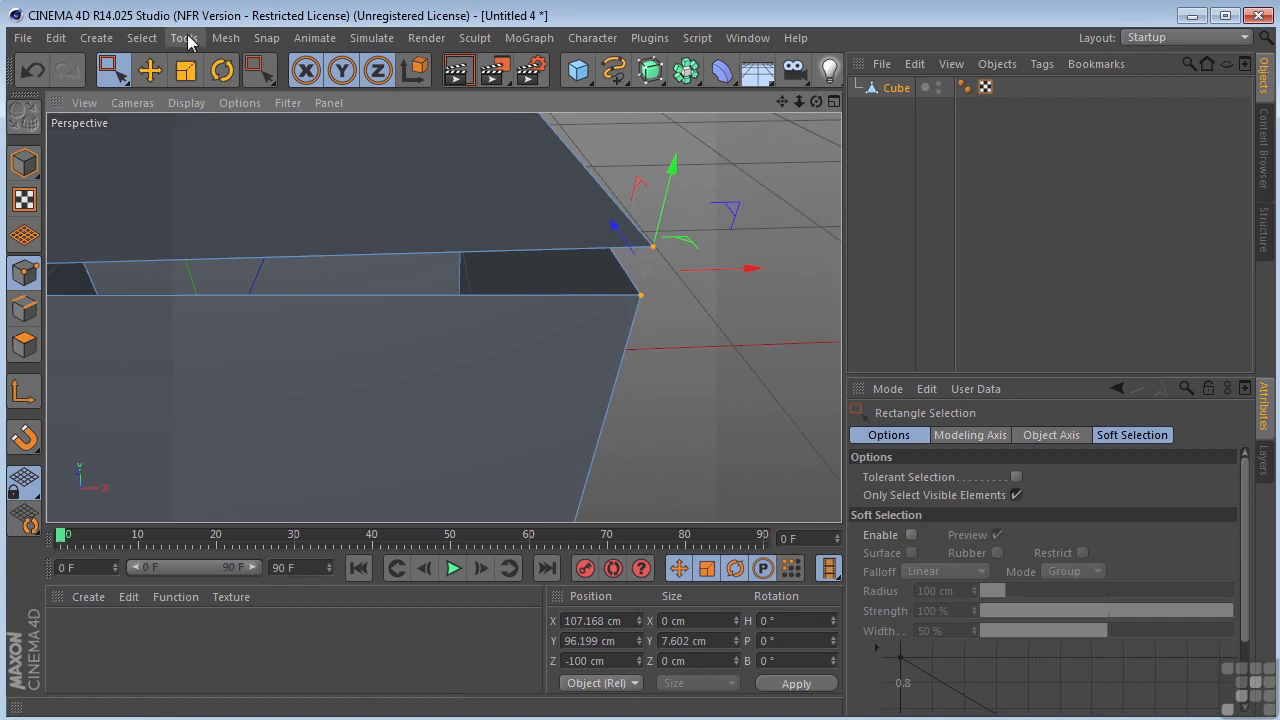
{"action": "left_click", "coordinate": [224, 38]}
{"action": "mouse_move", "coordinate": [257, 114]}
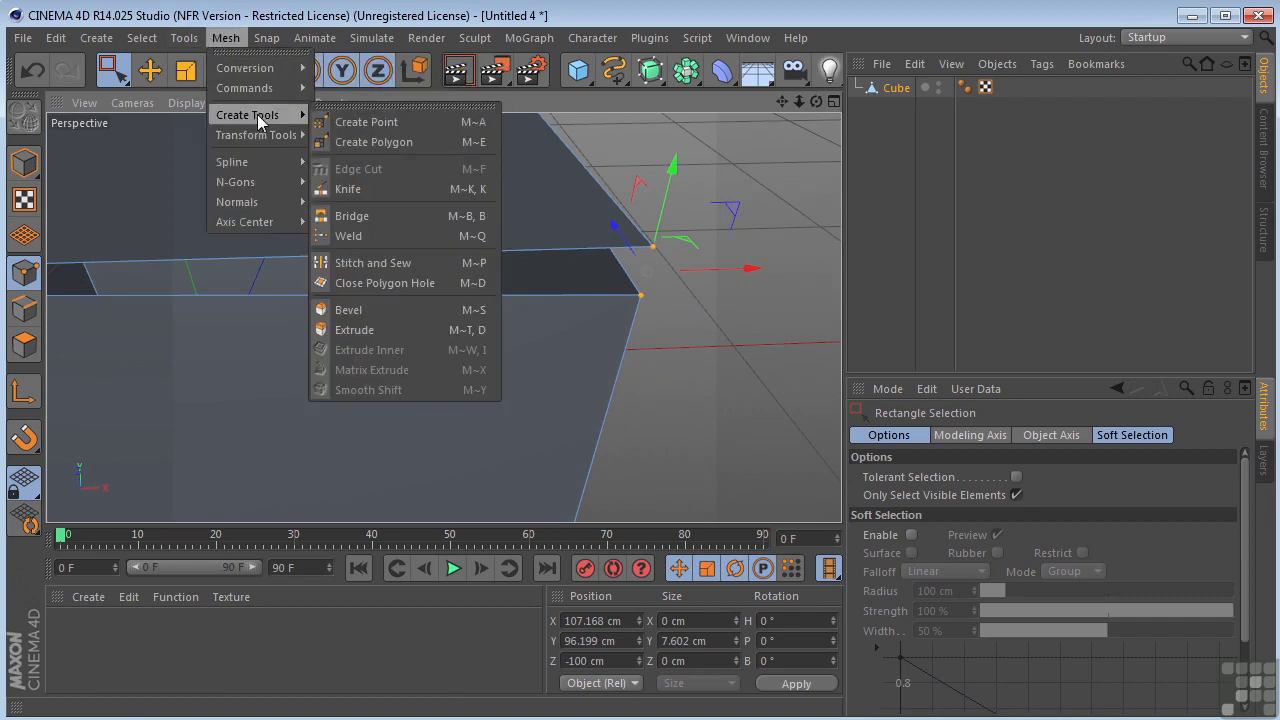
{"action": "left_click", "coordinate": [355, 236]}
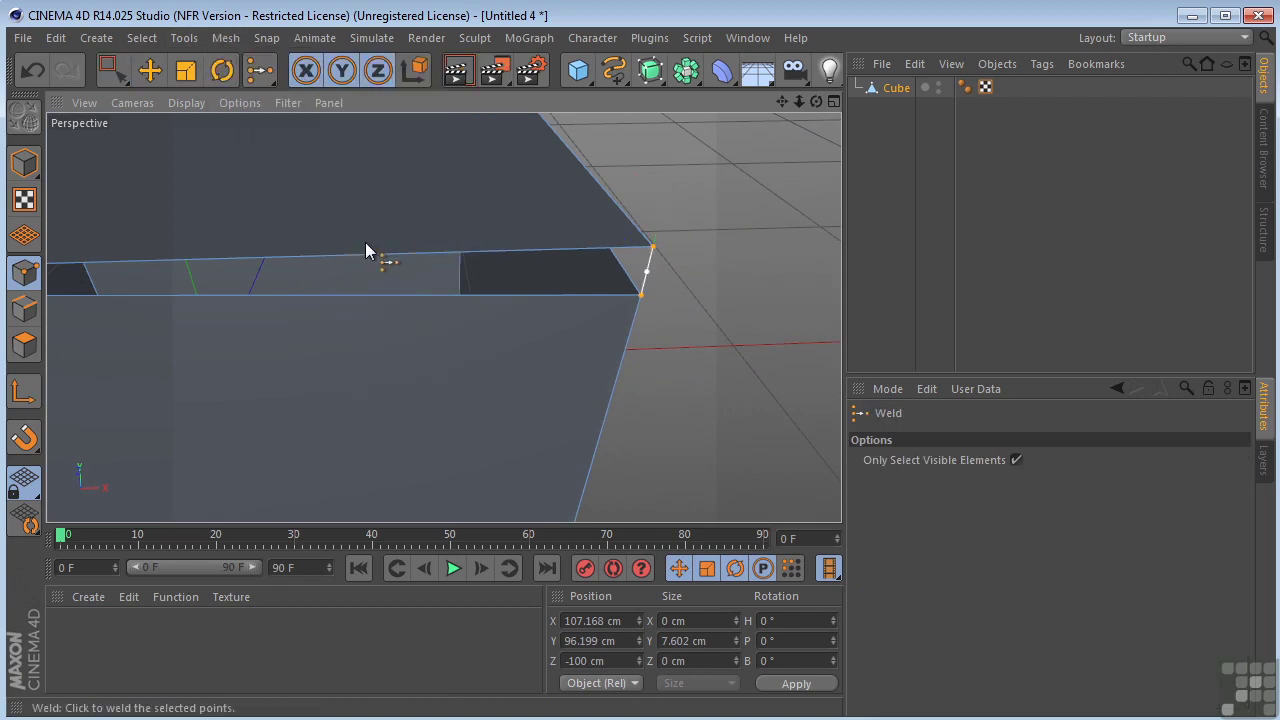
{"action": "left_click", "coordinate": [649, 275]}
{"action": "left_click_drag", "start_coordinate": [817, 102], "coordinate": [770, 55]}
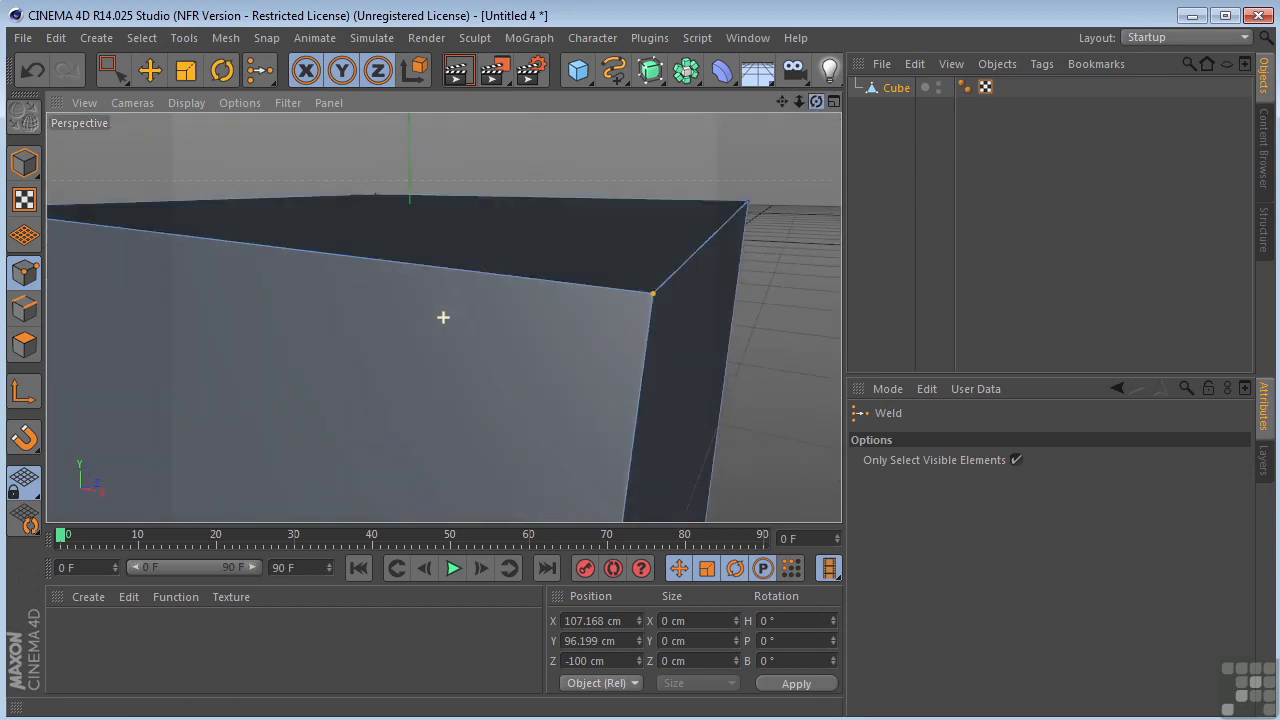
Select the welded corner point and raise it to about 109 cm on Y.
{"action": "left_click_drag", "start_coordinate": [799, 102], "coordinate": [735, 145]}
{"action": "key", "text": "e"}
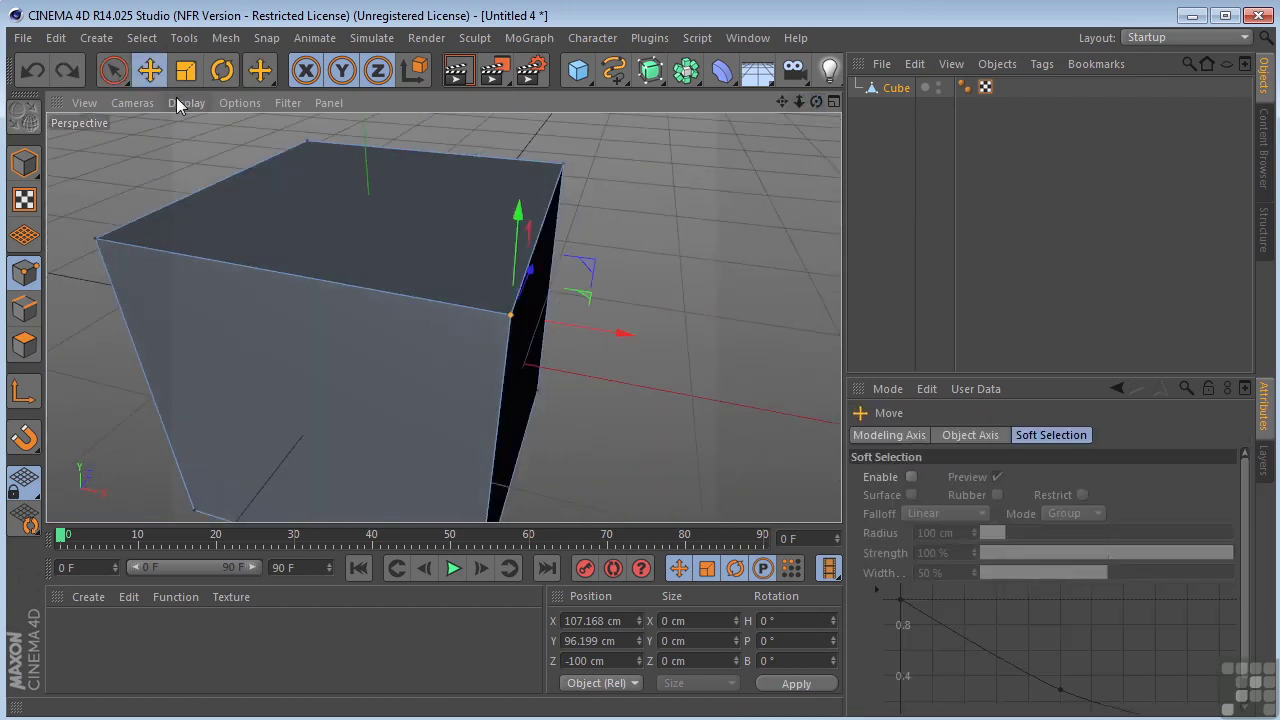
{"action": "left_click", "coordinate": [114, 74]}
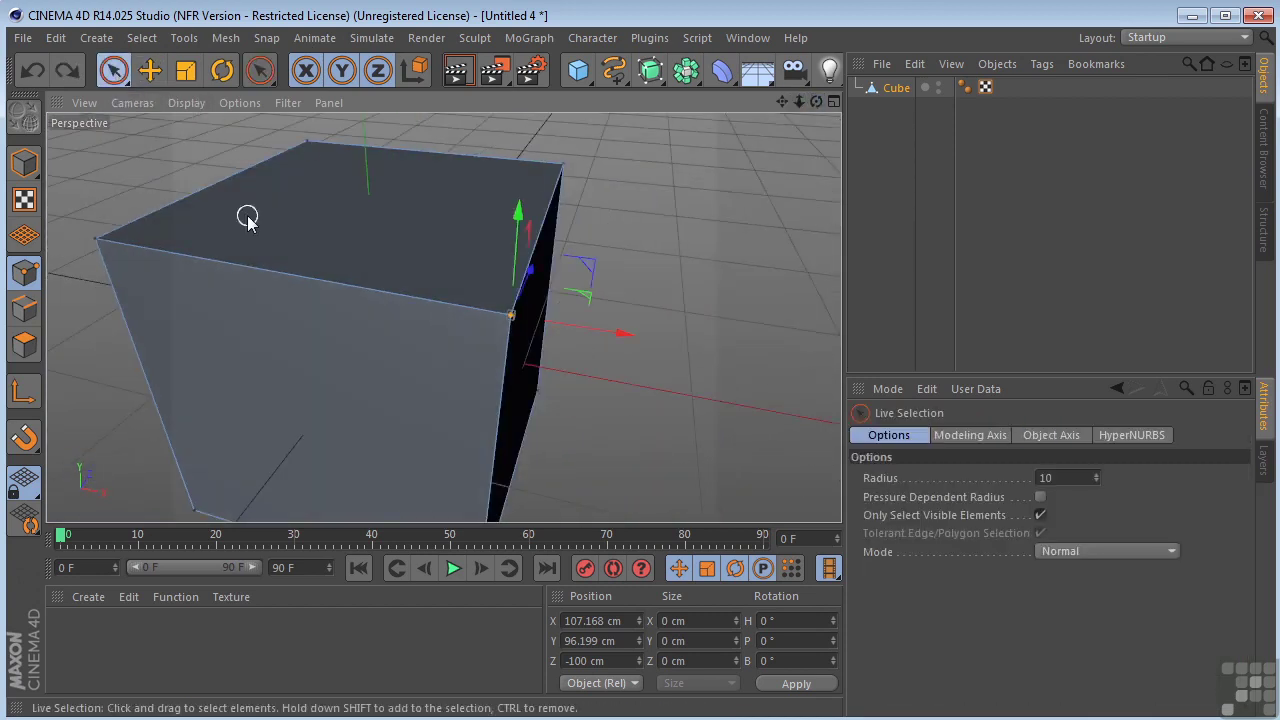
{"action": "left_click", "coordinate": [529, 314]}
{"action": "left_click", "coordinate": [511, 314]}
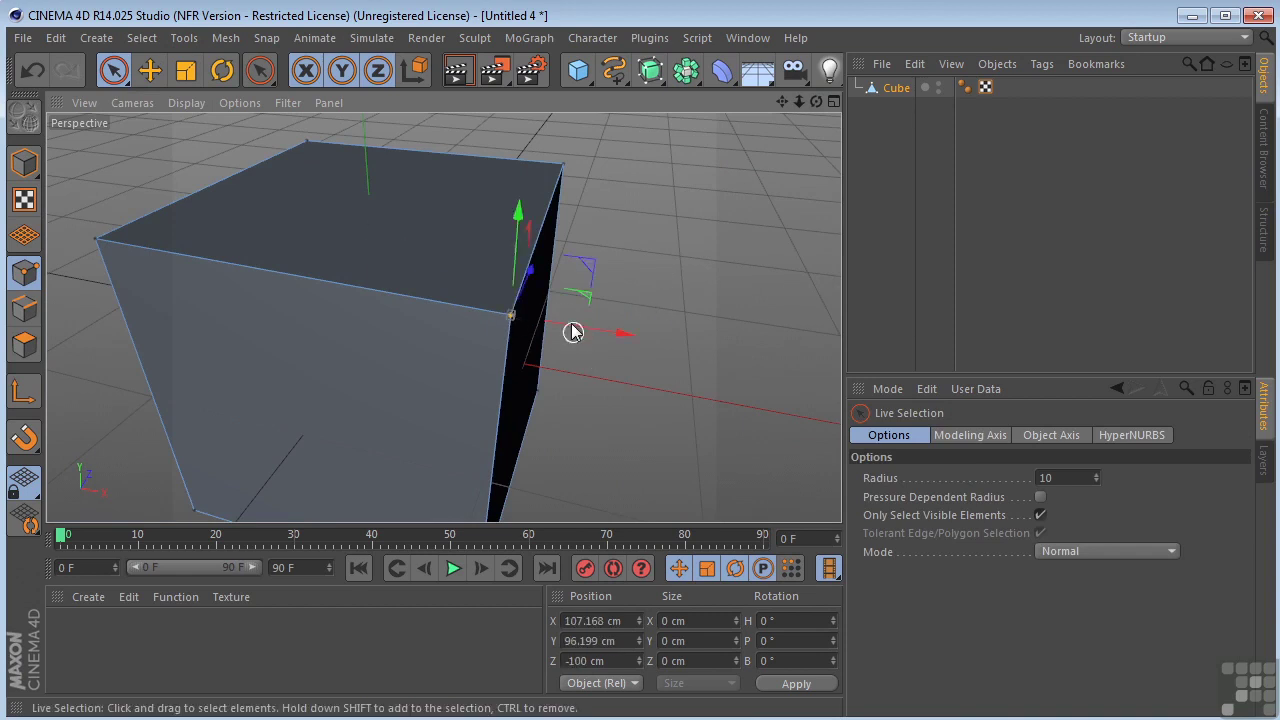
{"action": "left_click_drag", "start_coordinate": [519, 220], "coordinate": [522, 182]}
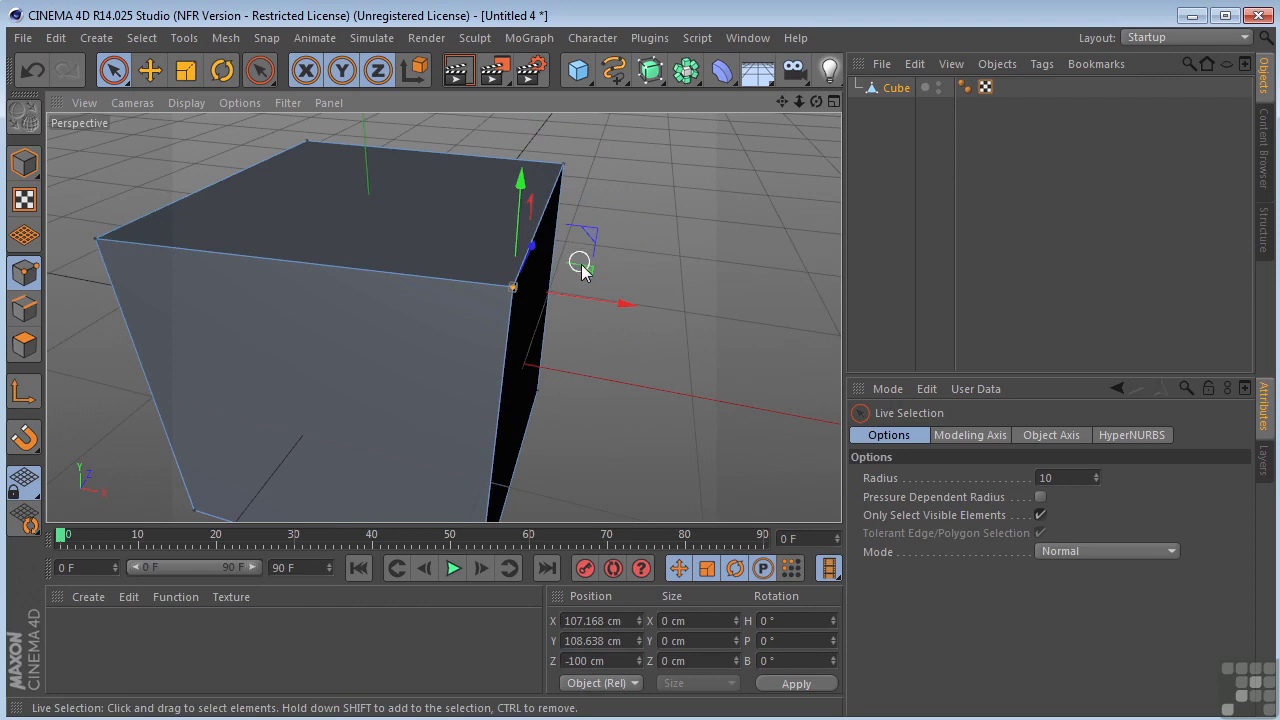
{"action": "mouse_move", "coordinate": [816, 102]}
{"action": "left_mouse_down"}
{"action": "mouse_move", "coordinate": [830, 122]}
{"action": "mouse_move", "coordinate": [802, 134]}
{"action": "mouse_move", "coordinate": [784, 100]}
{"action": "mouse_move", "coordinate": [794, 105]}
{"action": "left_mouse_up"}
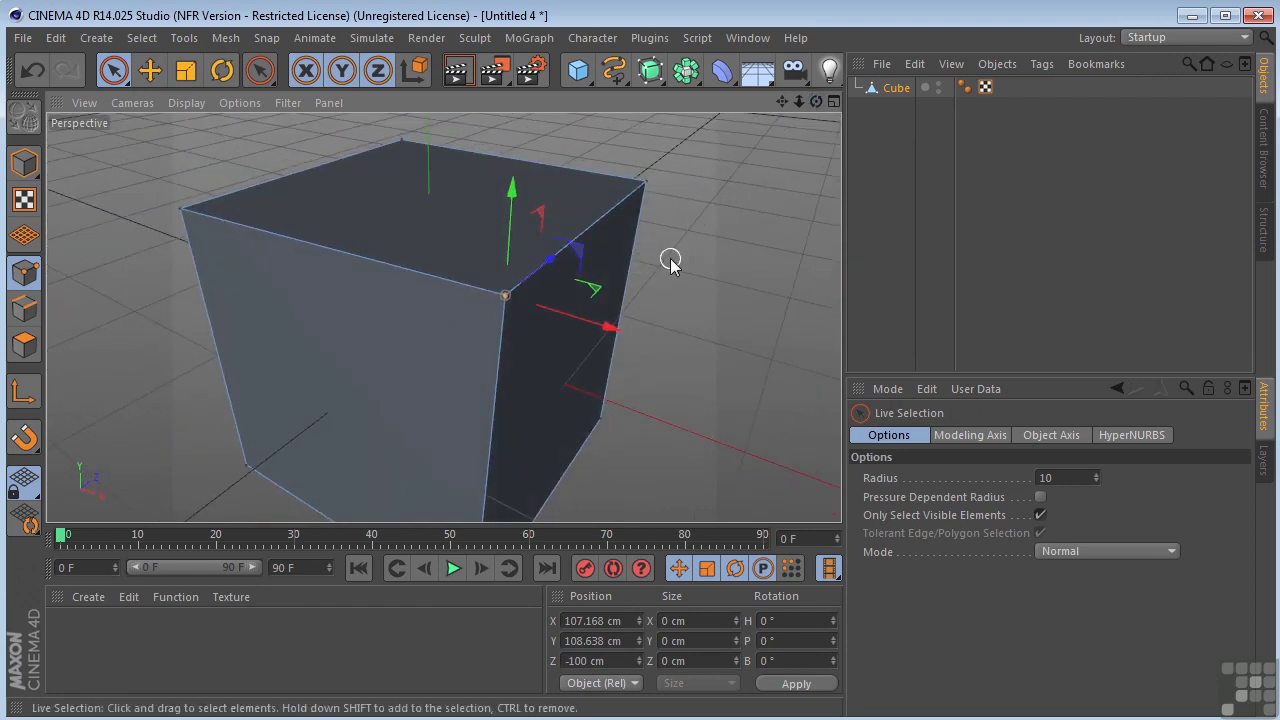